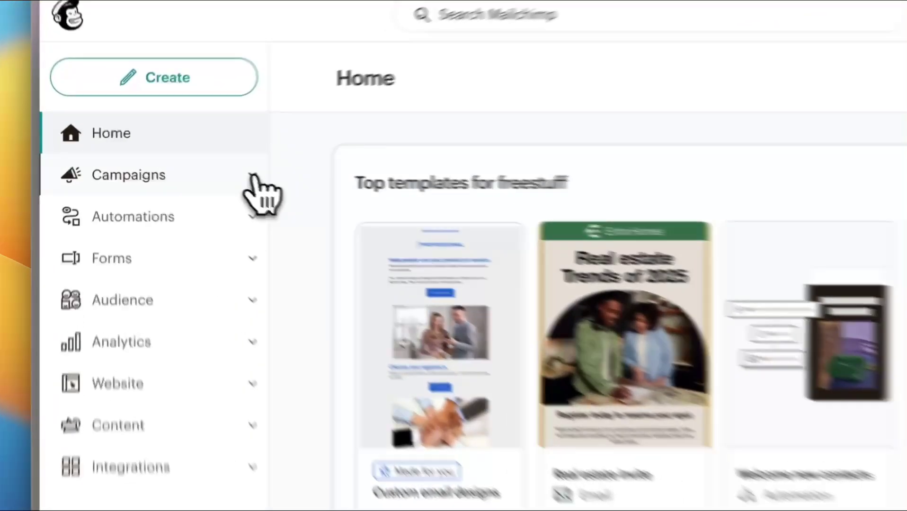
- Look through the Campaigns and Automations sections of the main navigation
click(196, 165)
click(291, 182)
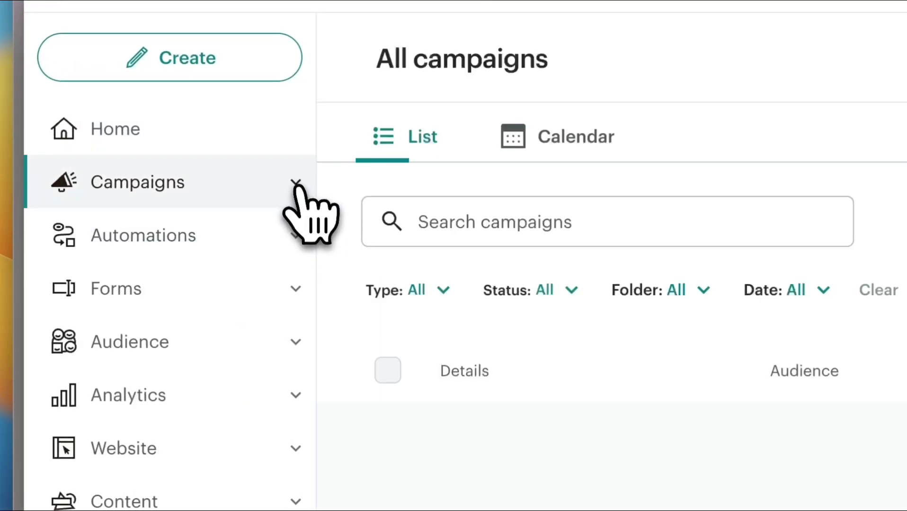
click(296, 232)
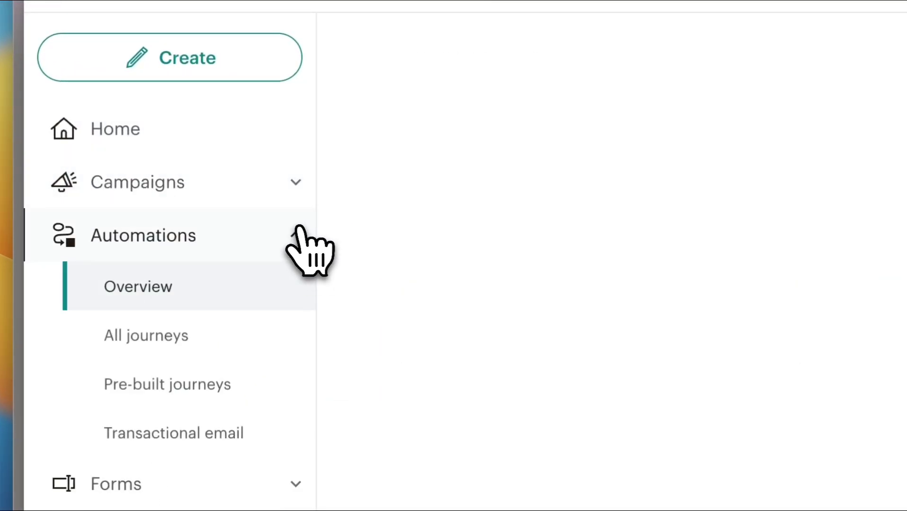
click(297, 232)
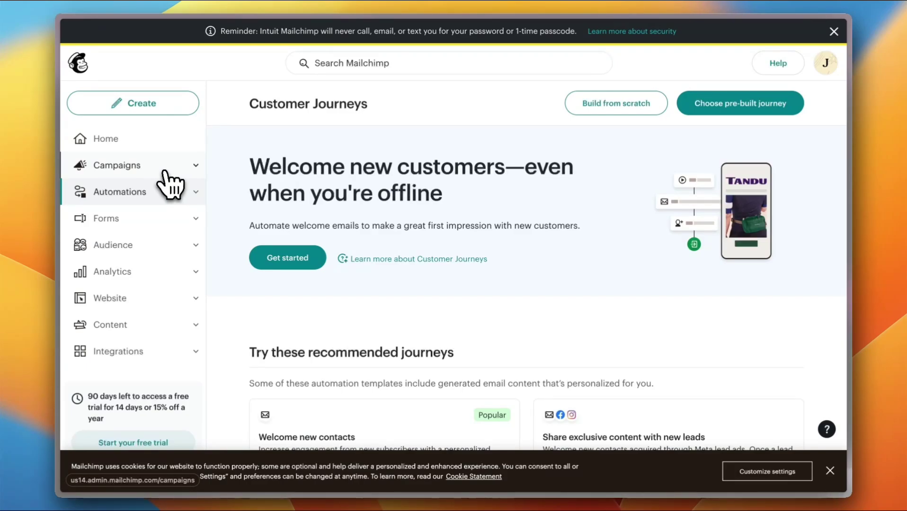
- Start designing a new regular email from the All campaigns page
click(158, 169)
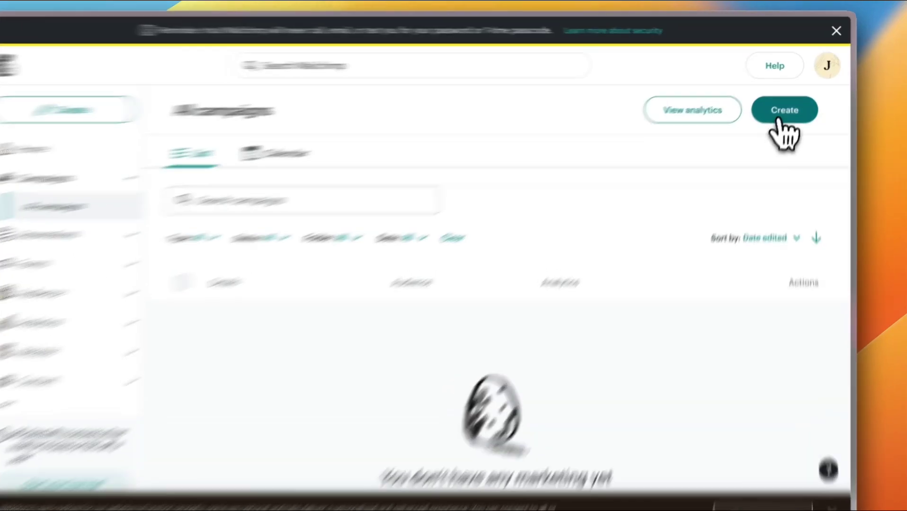
click(787, 103)
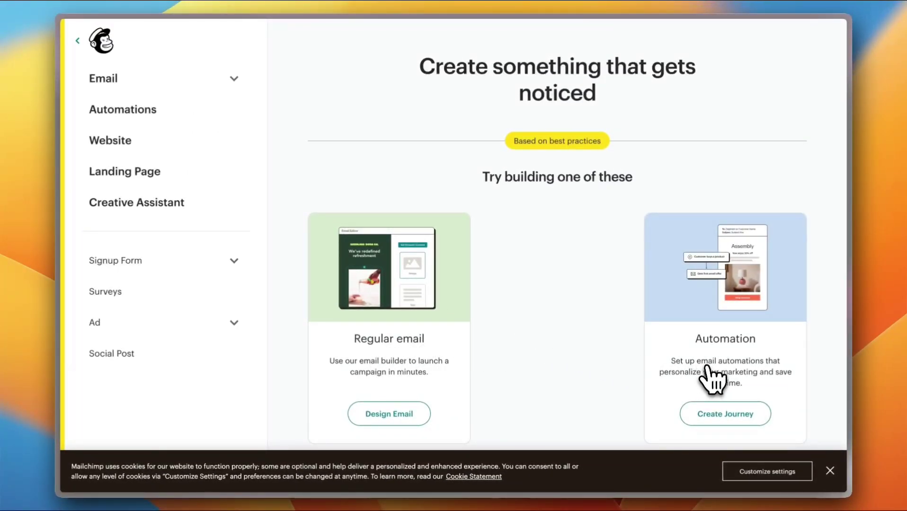
scroll(598, 354, down, 3)
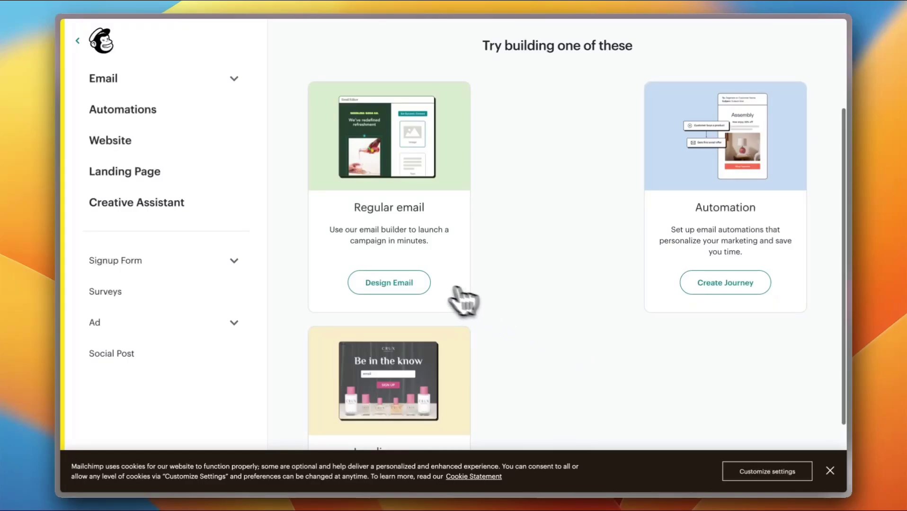
scroll(423, 284, down, 2)
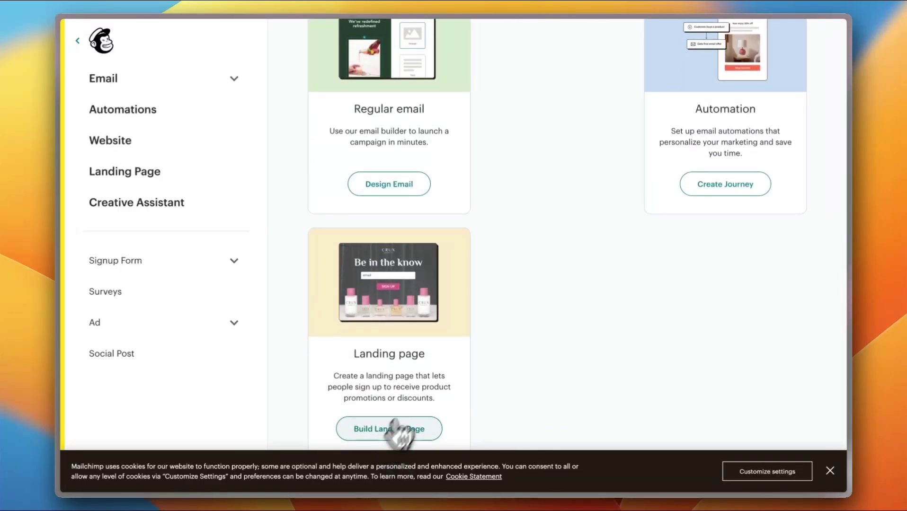
scroll(530, 303, up, 3)
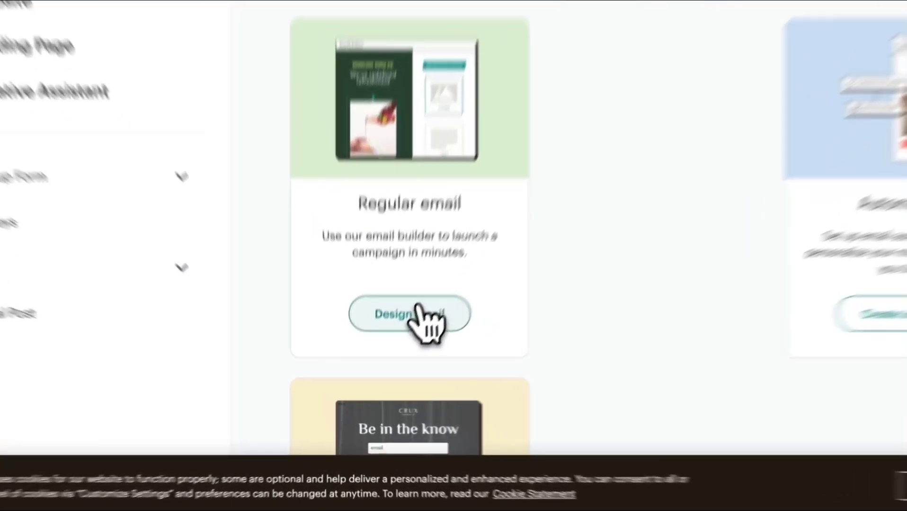
click(418, 307)
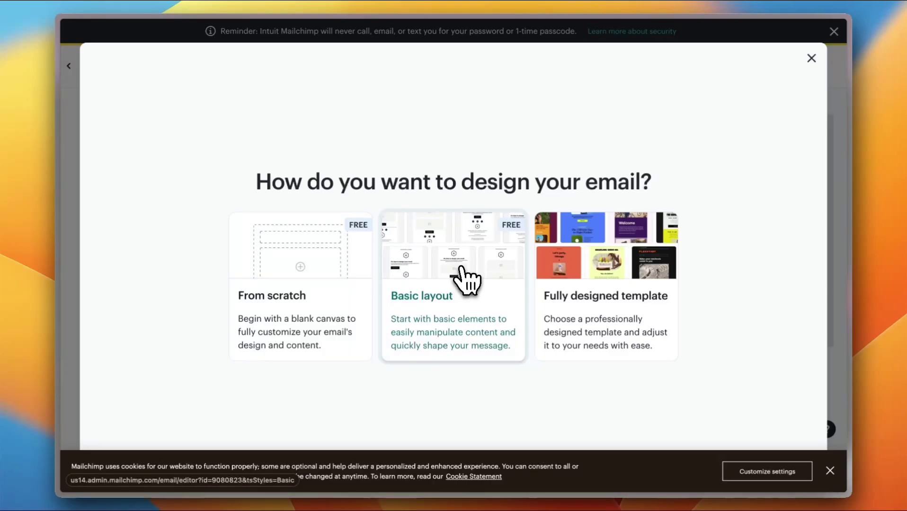
- Browse the fully designed email templates and use the Easter Week Specials template for the email
click(589, 251)
mouse_move(339, 206)
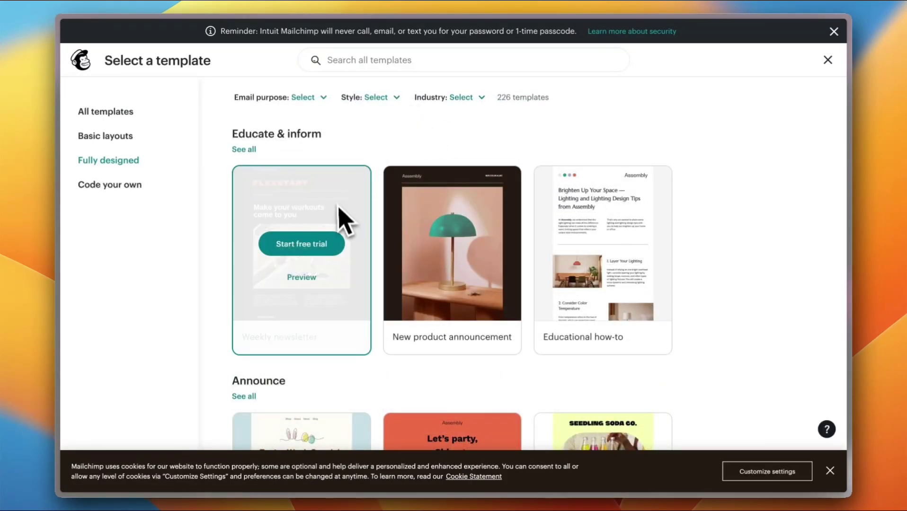
scroll(379, 237, down, 5)
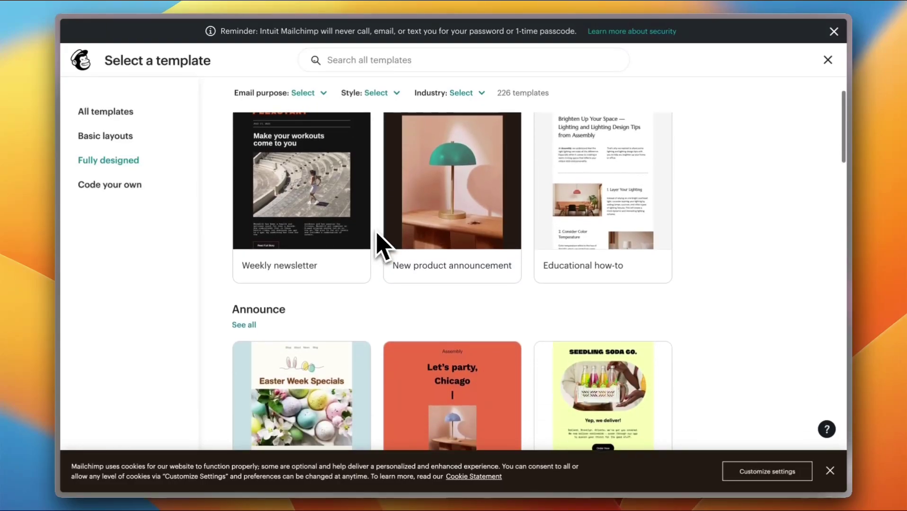
mouse_move(433, 271)
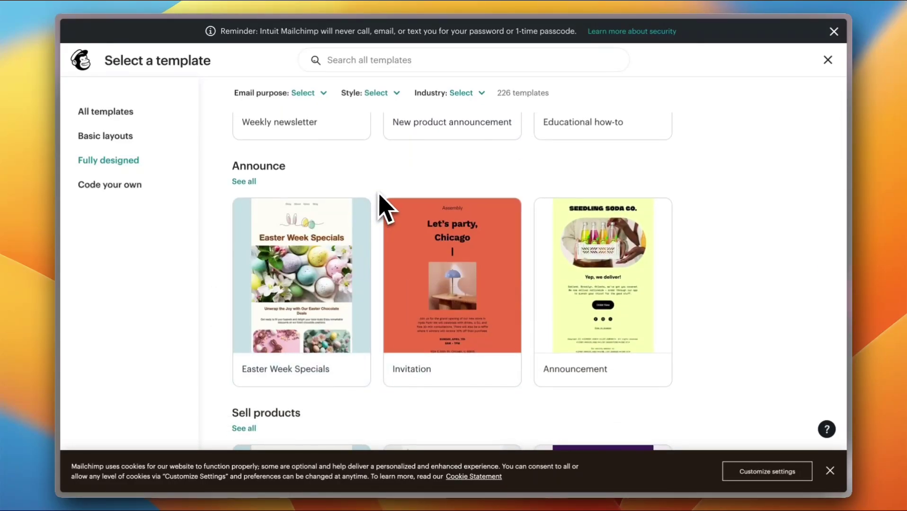
scroll(383, 203, down, 2)
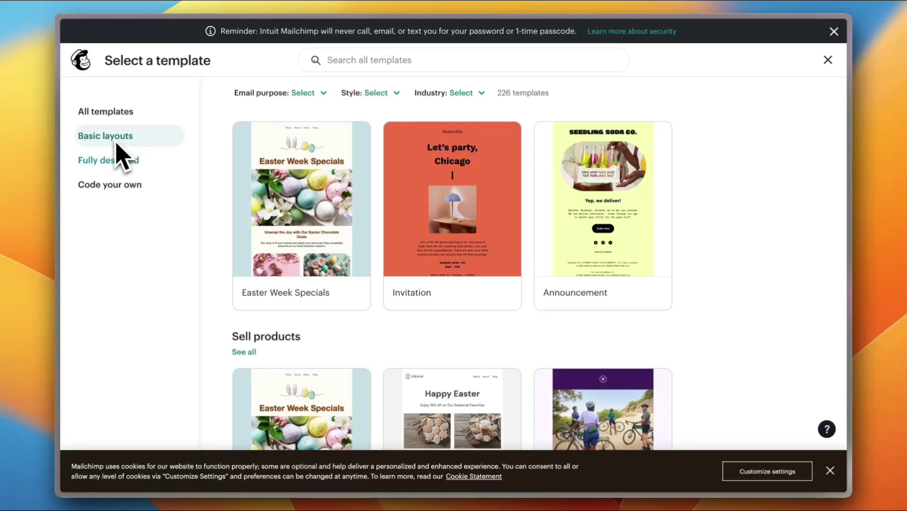
mouse_move(236, 182)
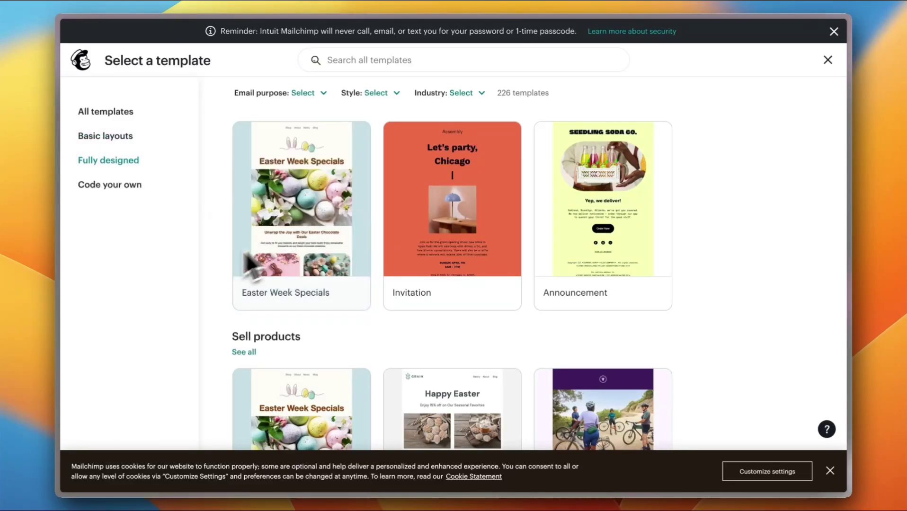
mouse_move(283, 215)
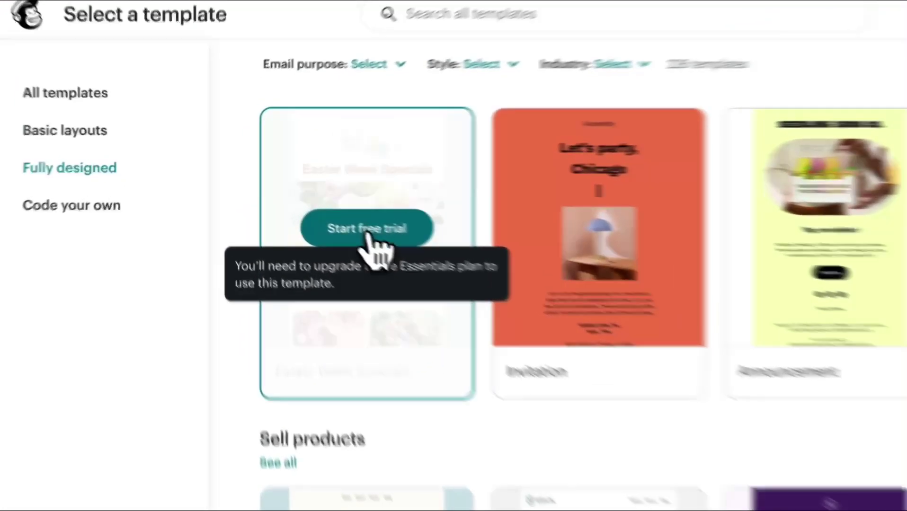
click(302, 202)
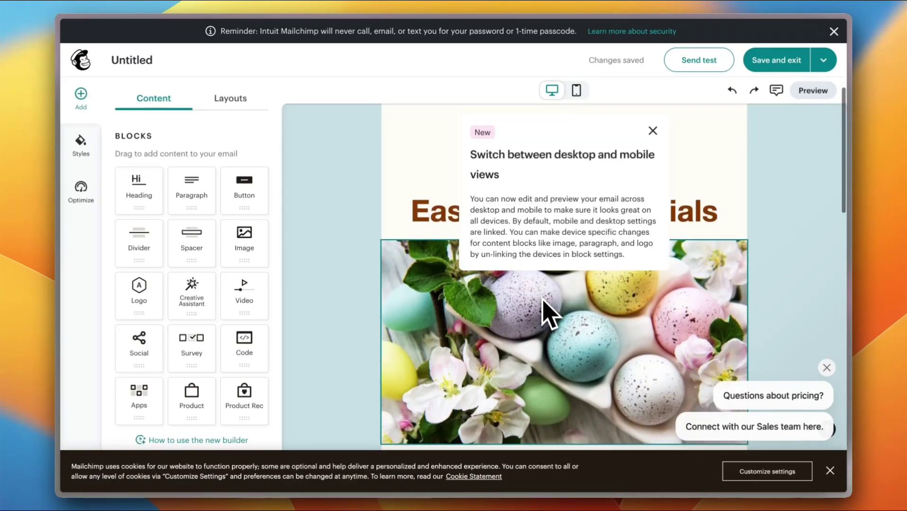
- Dismiss the tip about desktop and mobile views and review the Easter email's layout in both device views
scroll(543, 314, down, 5)
scroll(543, 314, up, 5)
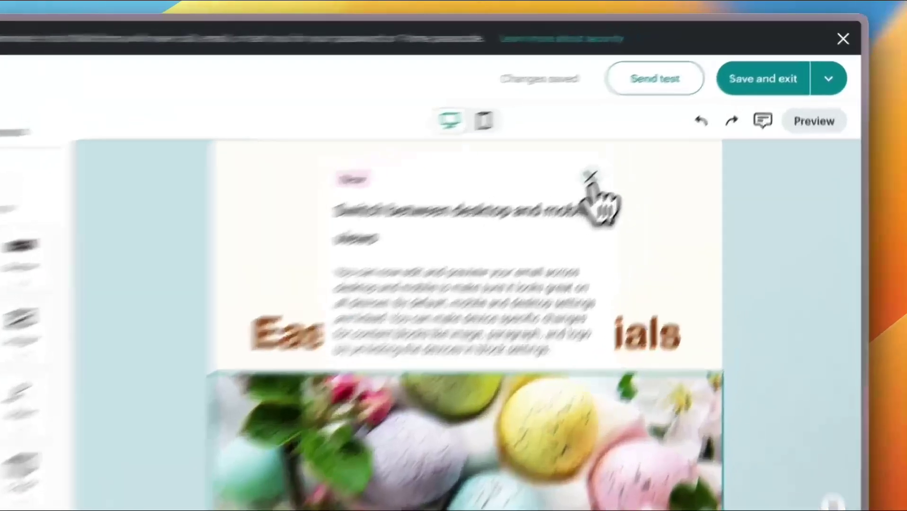
click(653, 131)
scroll(265, 265, down, 5)
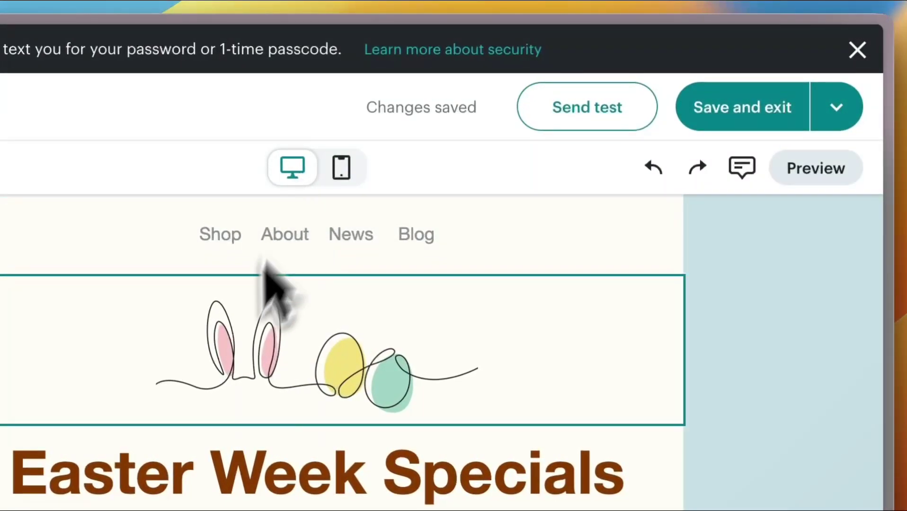
scroll(204, 505, up, 5)
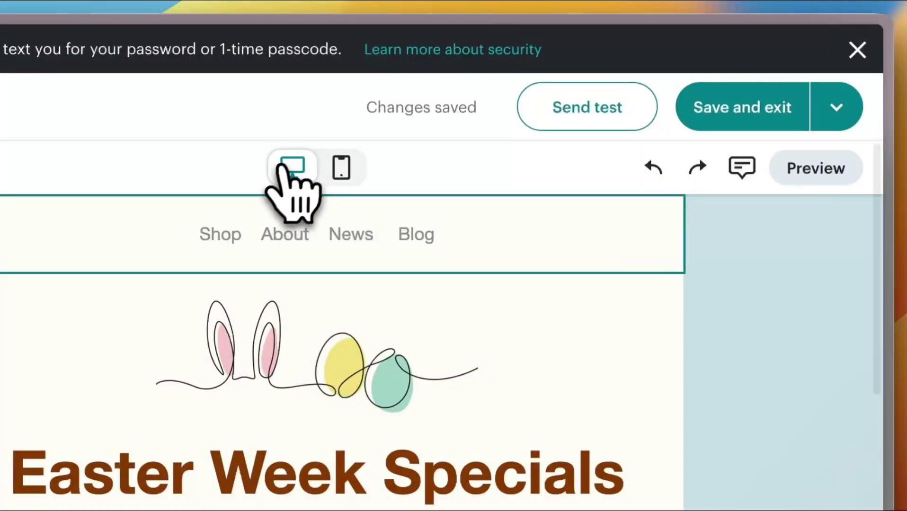
click(342, 168)
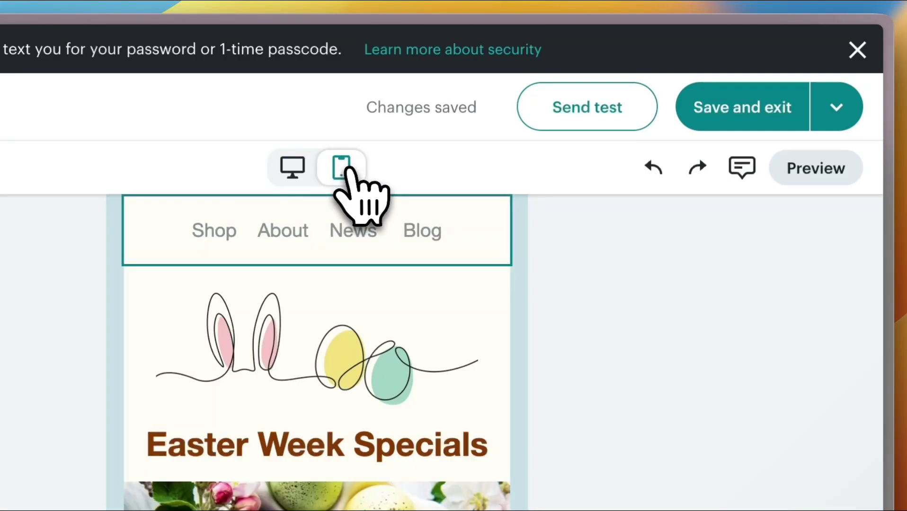
click(294, 168)
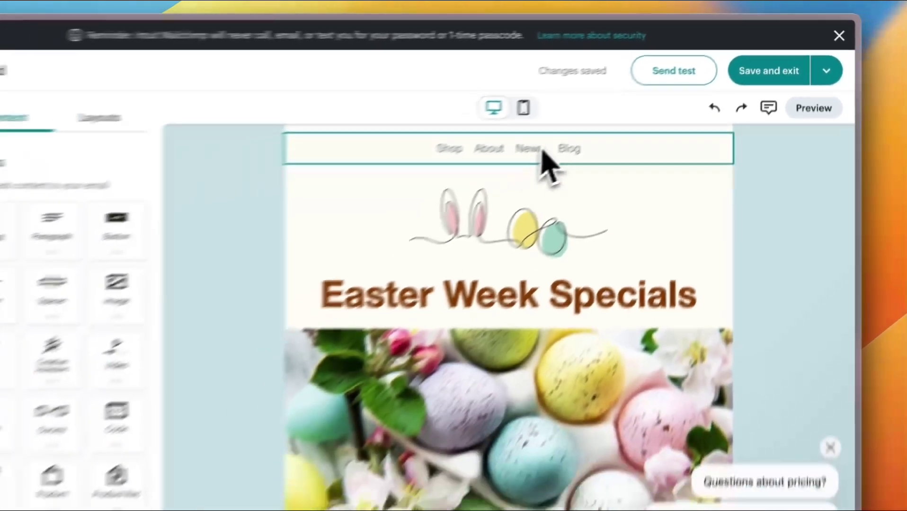
scroll(409, 231, down, 2)
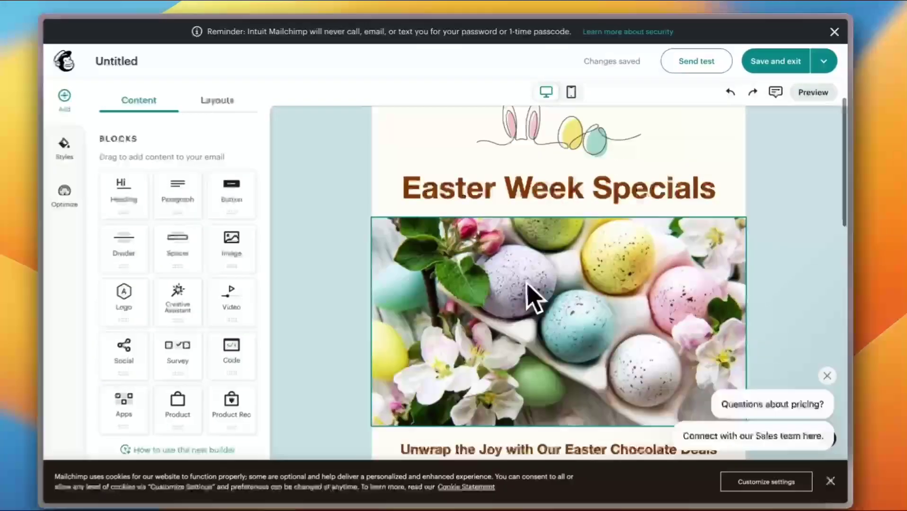
scroll(532, 293, down, 4)
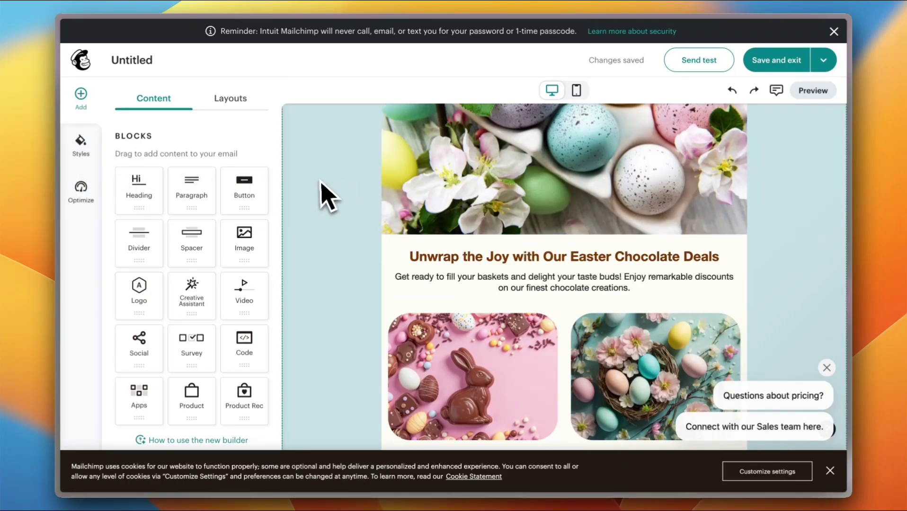
scroll(427, 191, up, 5)
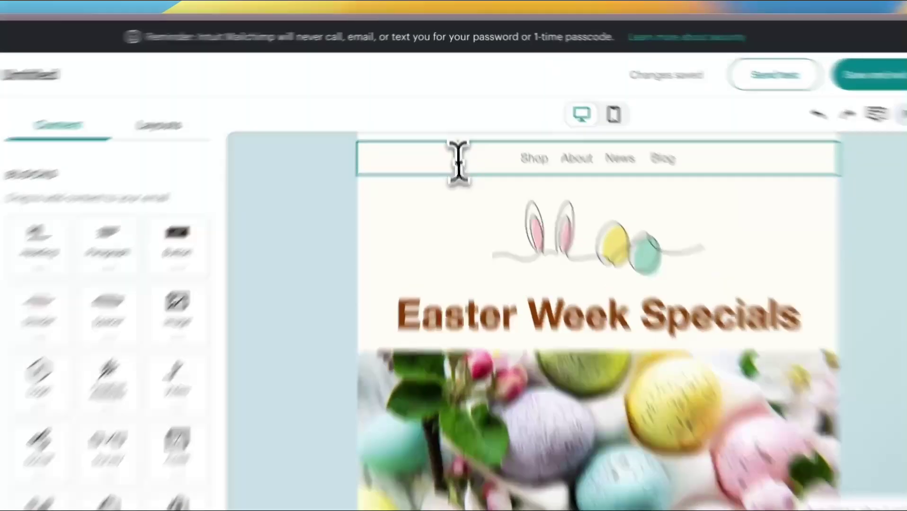
- Replace the word "Shop" in the header navigation text with "store"
click(460, 125)
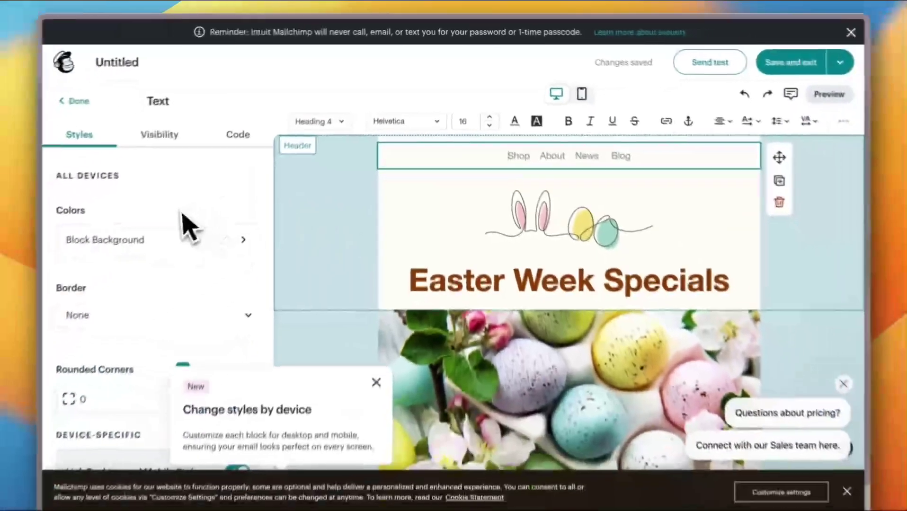
scroll(195, 222, down, 3)
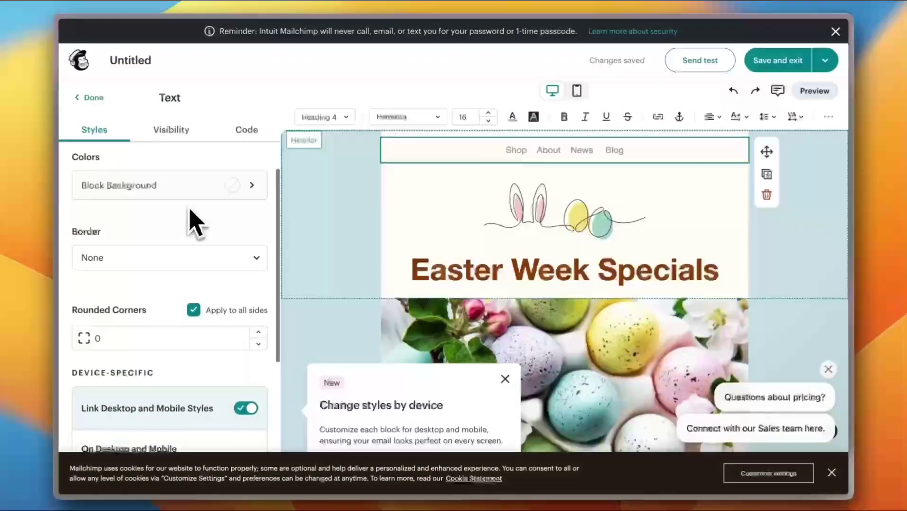
scroll(193, 216, down, 3)
scroll(192, 217, up, 6)
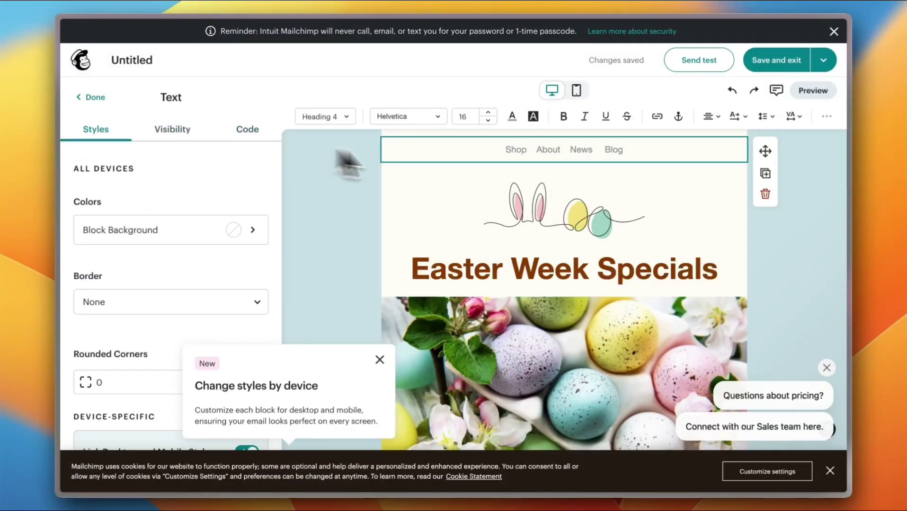
drag(526, 150, 519, 151)
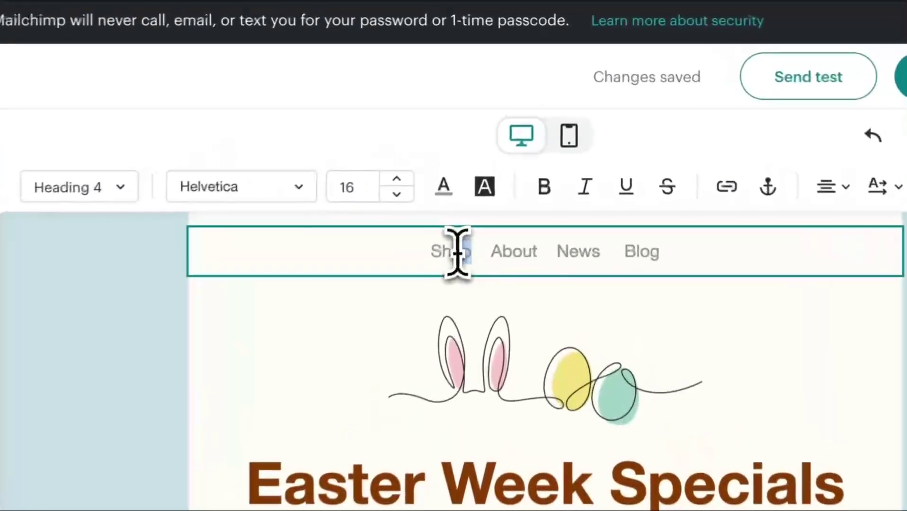
drag(458, 253, 428, 258)
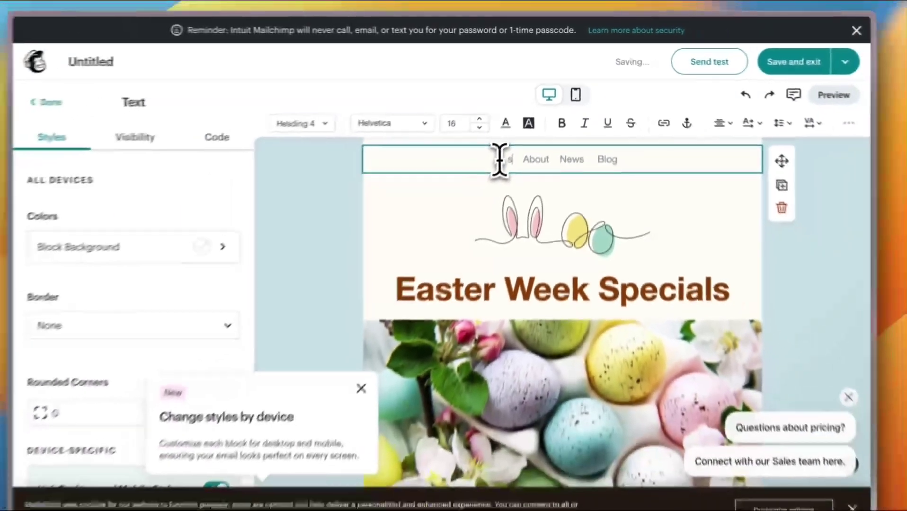
text(tore)
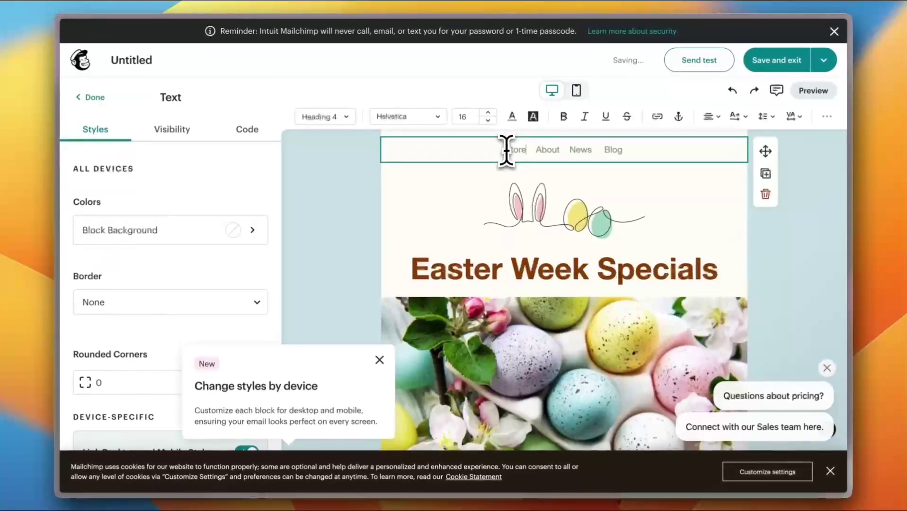
- Format the header navigation text as Heading 3 and choose Anton as its font
click(346, 117)
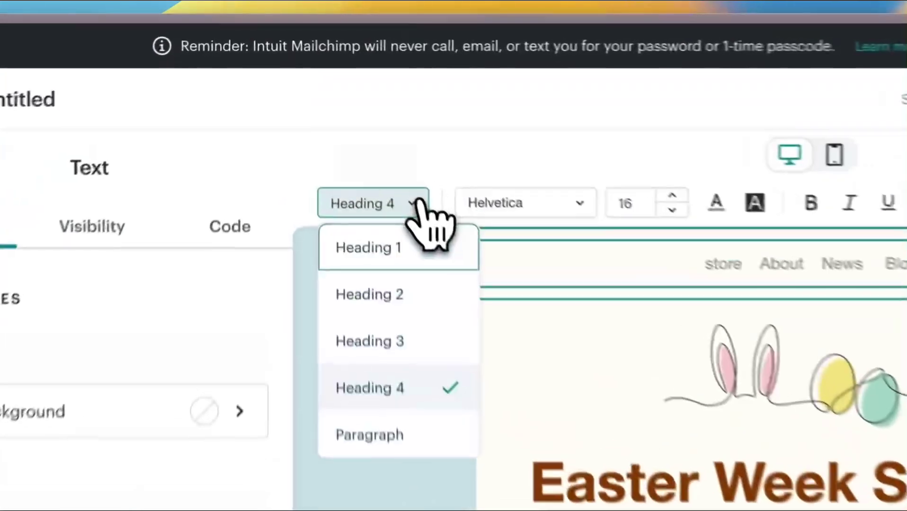
click(396, 342)
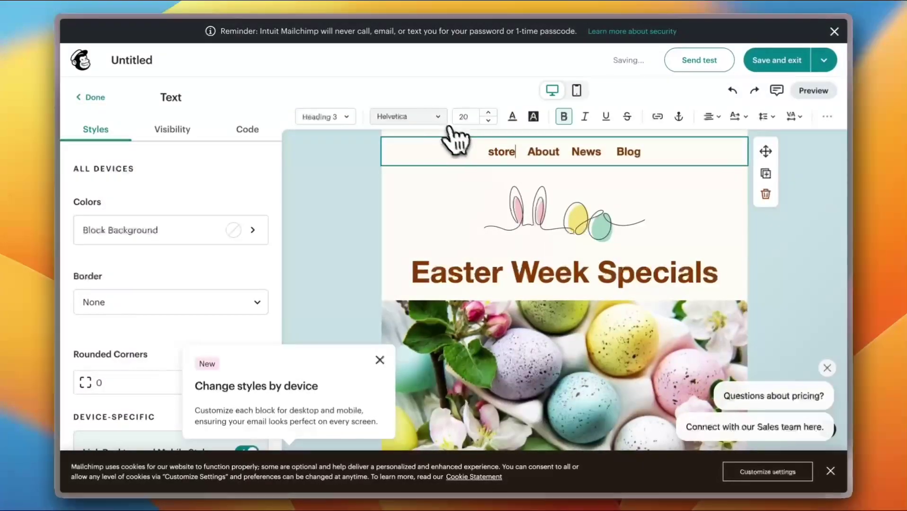
click(438, 118)
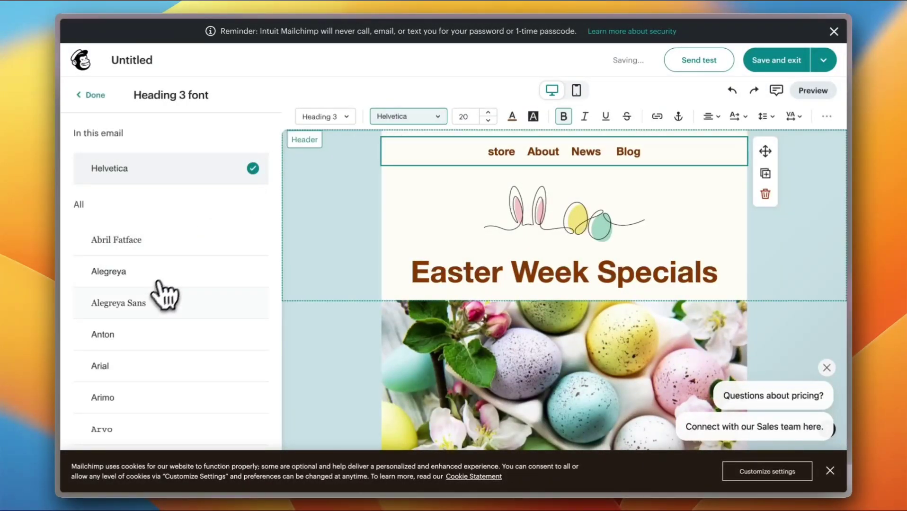
click(141, 341)
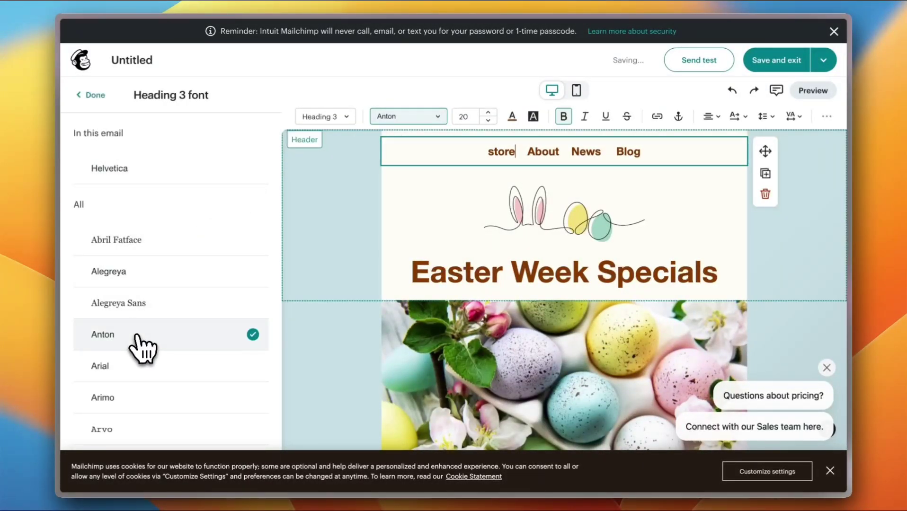
- Apply the Anton font and italics to the entire header navigation text
triple_click(468, 163)
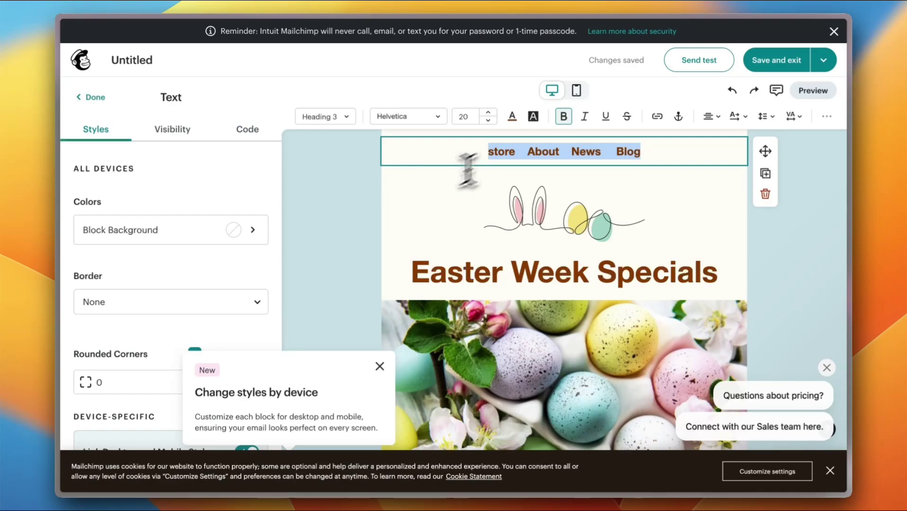
click(433, 117)
click(118, 336)
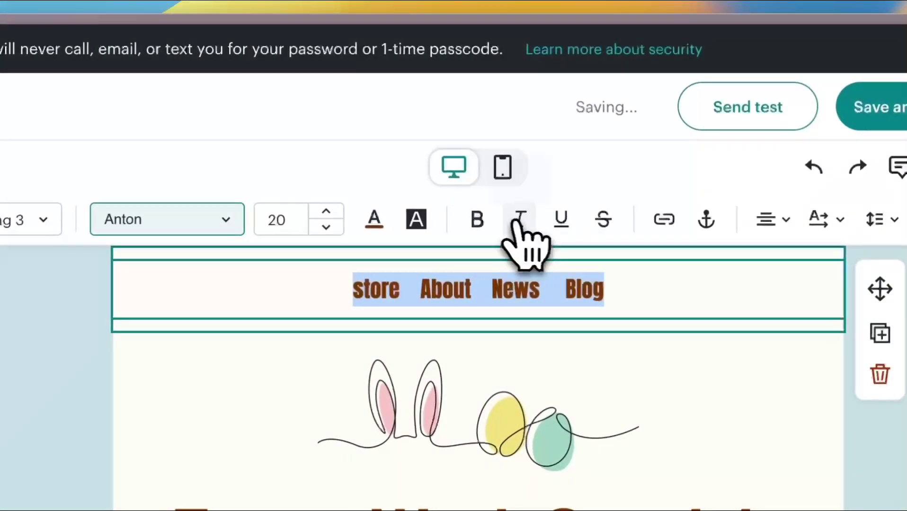
click(584, 117)
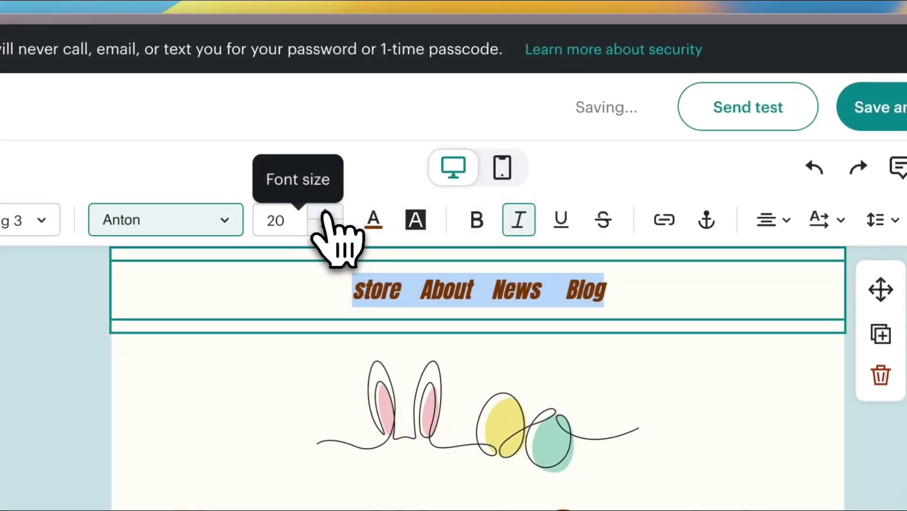
- Set the header navigation text's font size to 26 and its color to bright blue, #0061fe
click(325, 212)
click(326, 212)
click(325, 212)
click(325, 213)
click(325, 213)
click(325, 212)
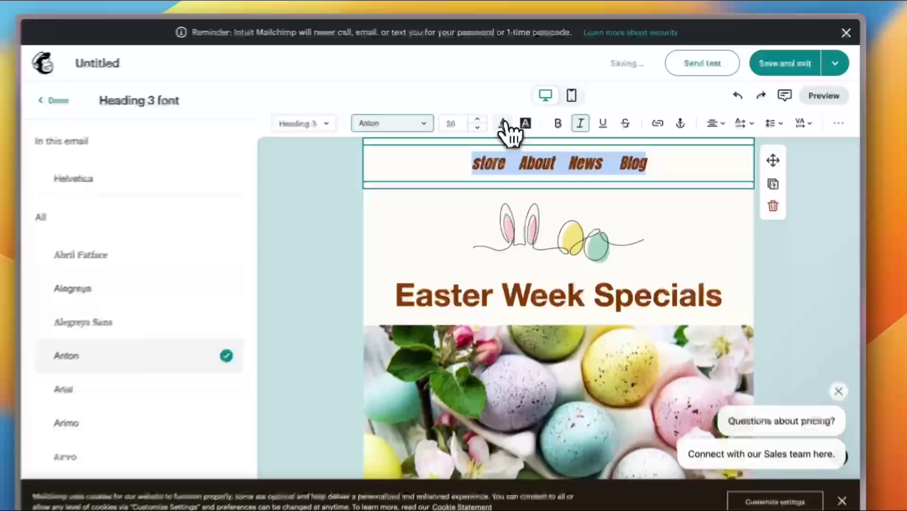
click(374, 219)
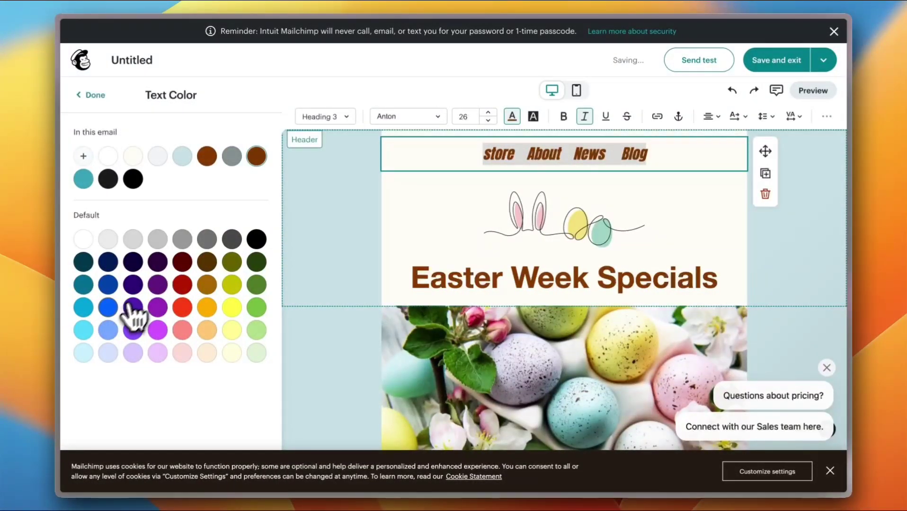
click(102, 314)
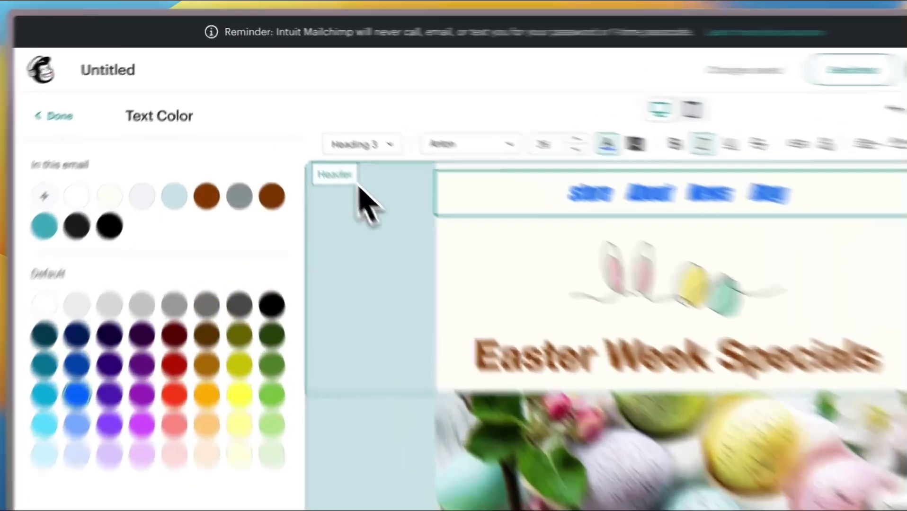
click(314, 158)
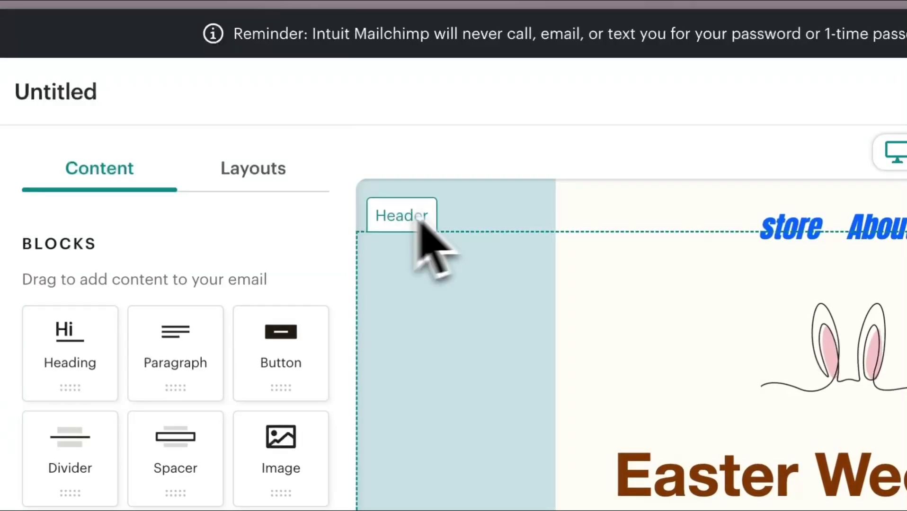
- Review the navigation text block's style settings and HTML code, then finish editing the block
click(708, 231)
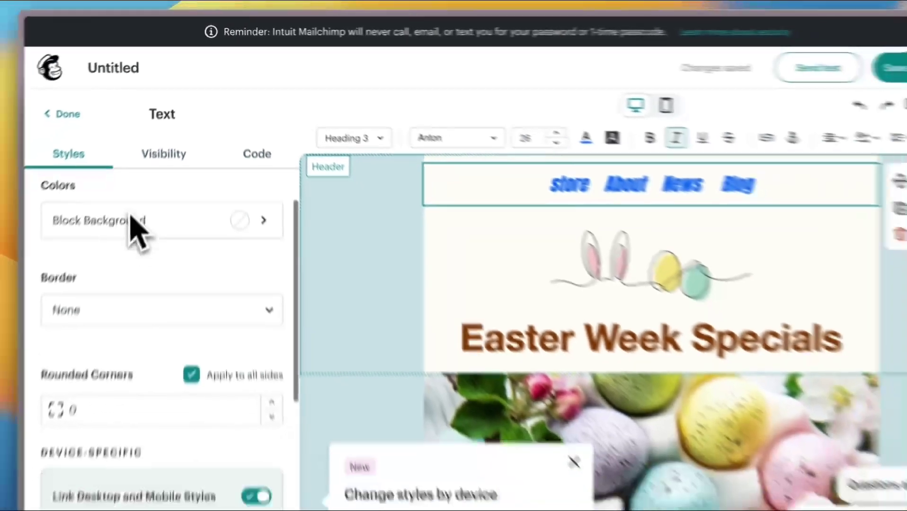
scroll(76, 341, down, 5)
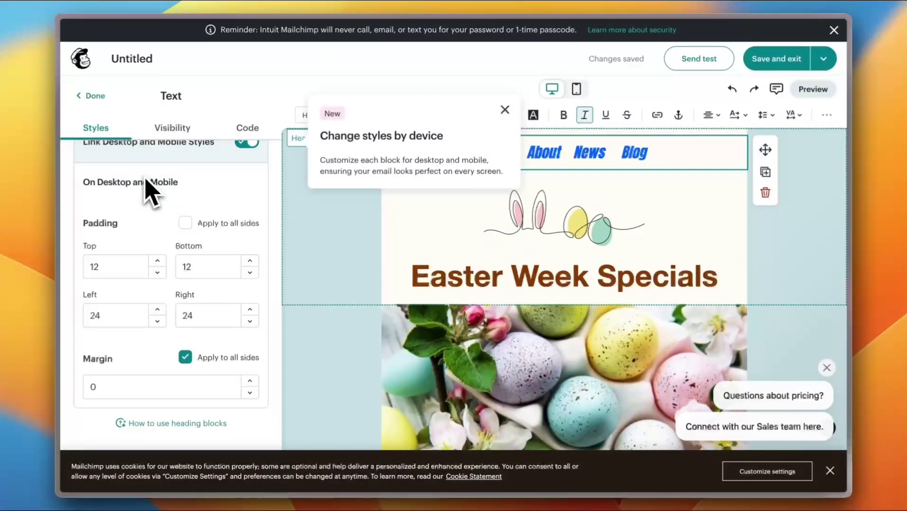
scroll(149, 190, up, 5)
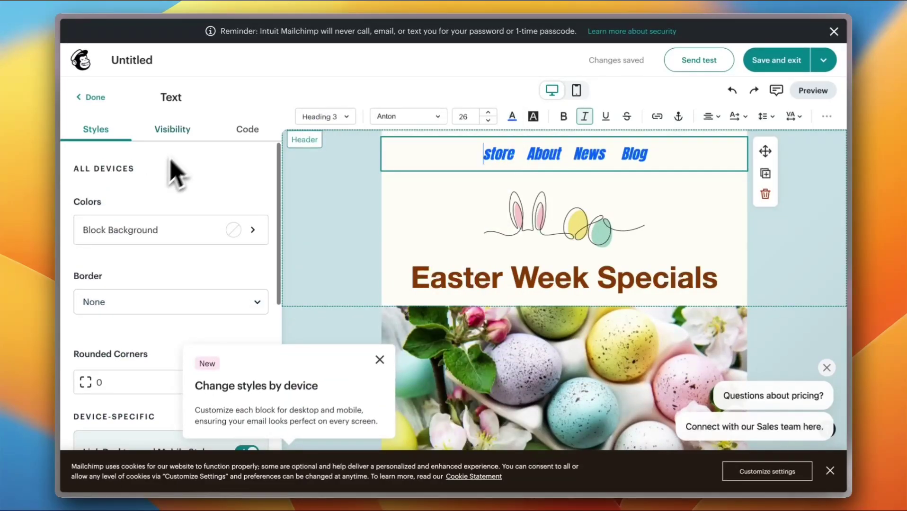
click(247, 129)
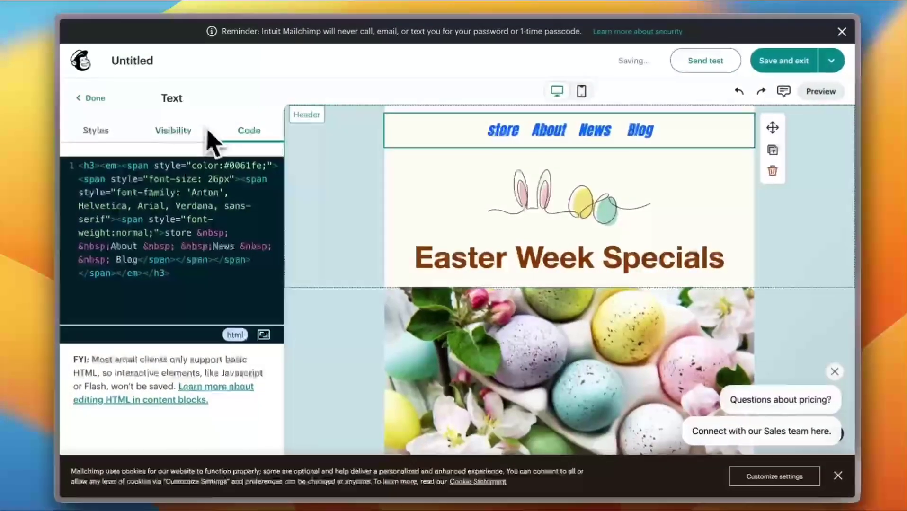
click(90, 97)
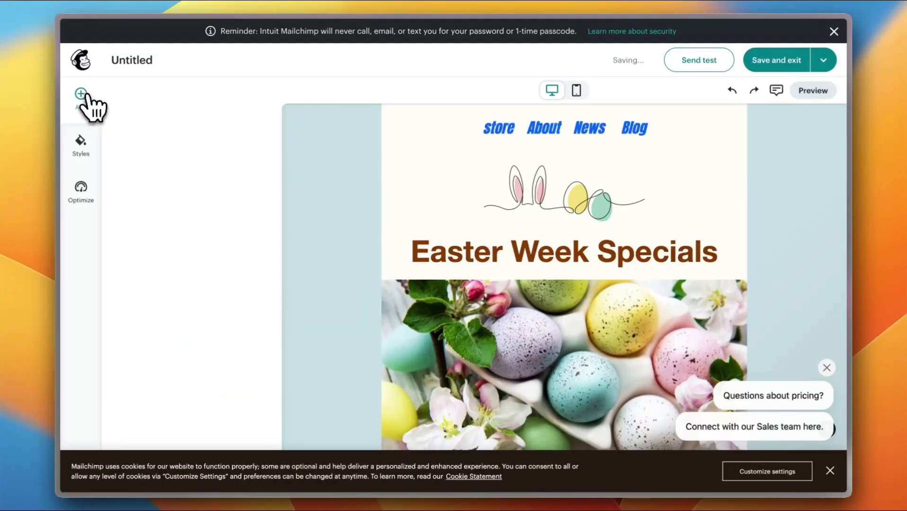
- Move the bunny ears and eggs illustration above the navigation text in the header
click(514, 206)
drag(765, 167, 734, 119)
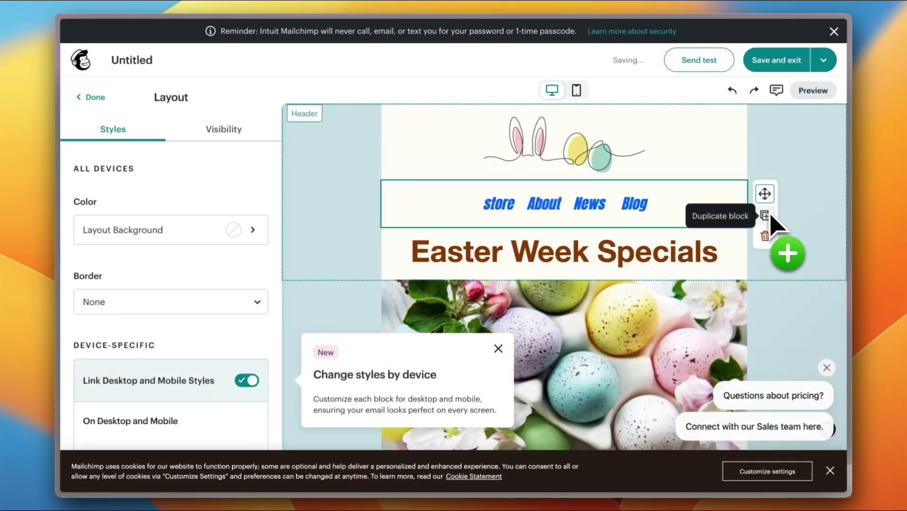
- Replace the "Easter Week Specials" heading text with "EASTER NEWSLETTER"
click(590, 251)
triple_click(589, 251)
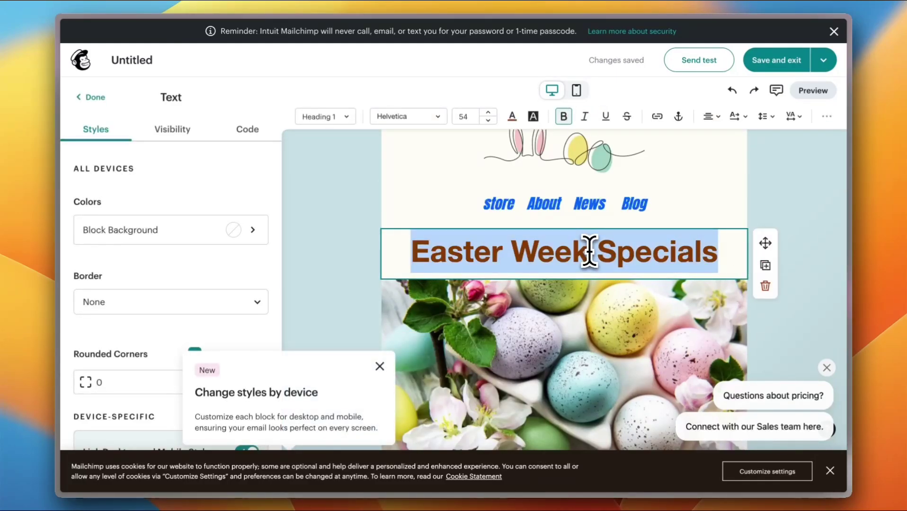
text(EASTE)
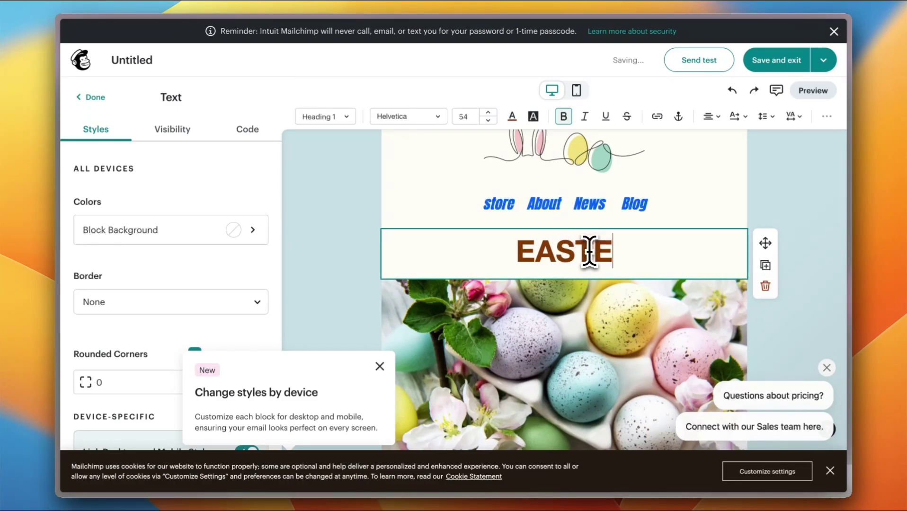
text(R NE)
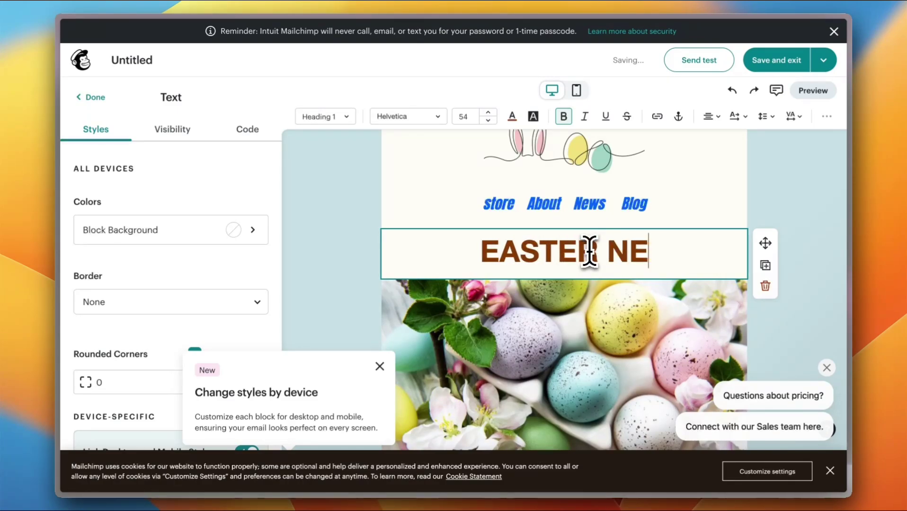
text(WSLETTER)
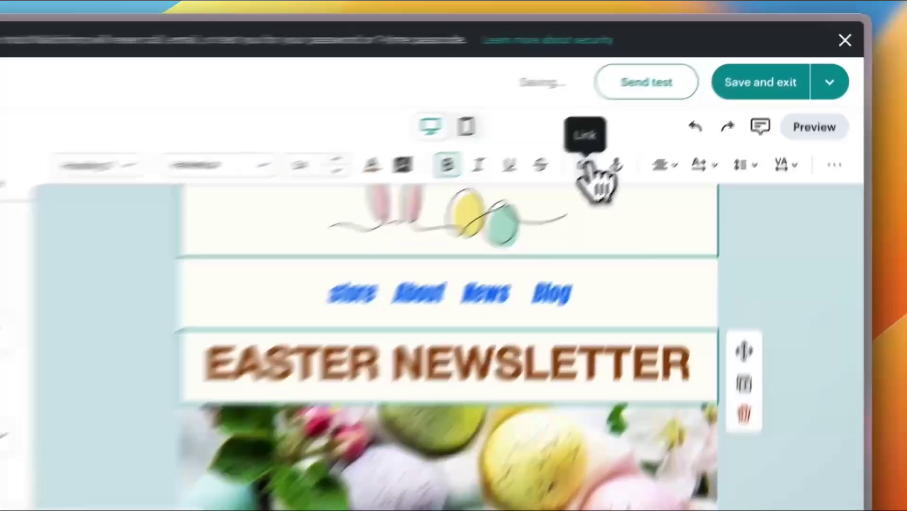
- Check which link types are available for the newsletter heading text
click(658, 117)
click(621, 375)
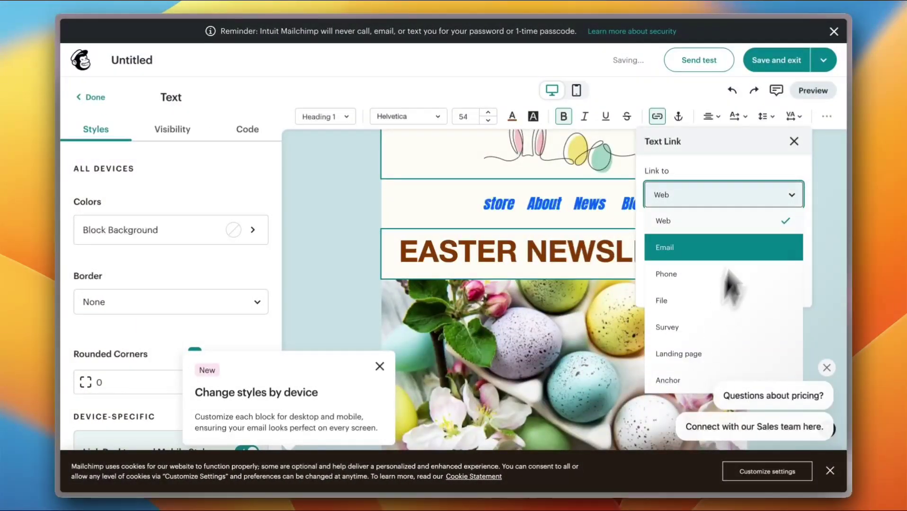
click(829, 161)
- Replace the Easter eggs image below the heading with the file _-).jpeg uploaded from the Downloads folder
scroll(521, 217, down, 2)
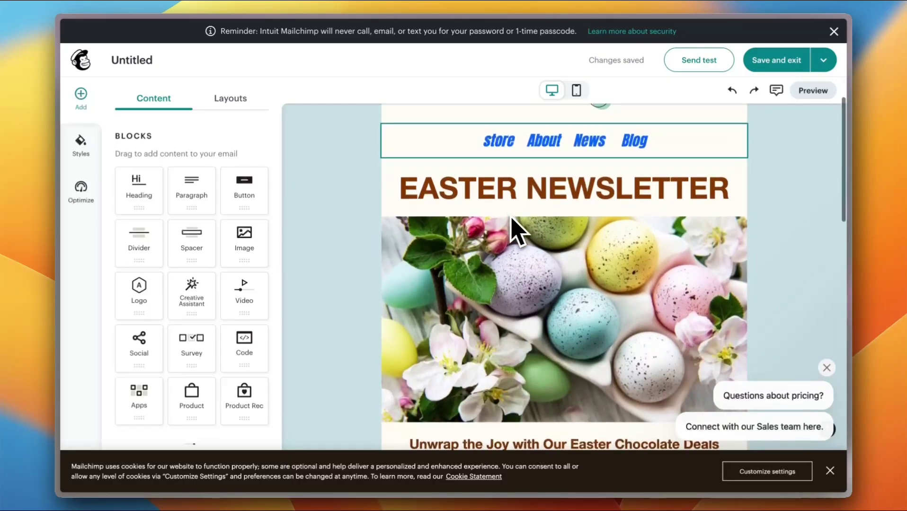
click(546, 274)
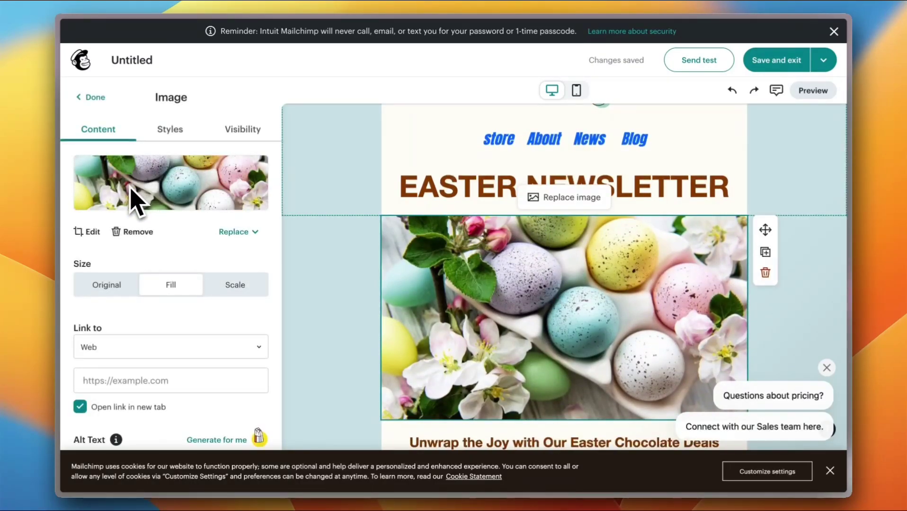
click(248, 236)
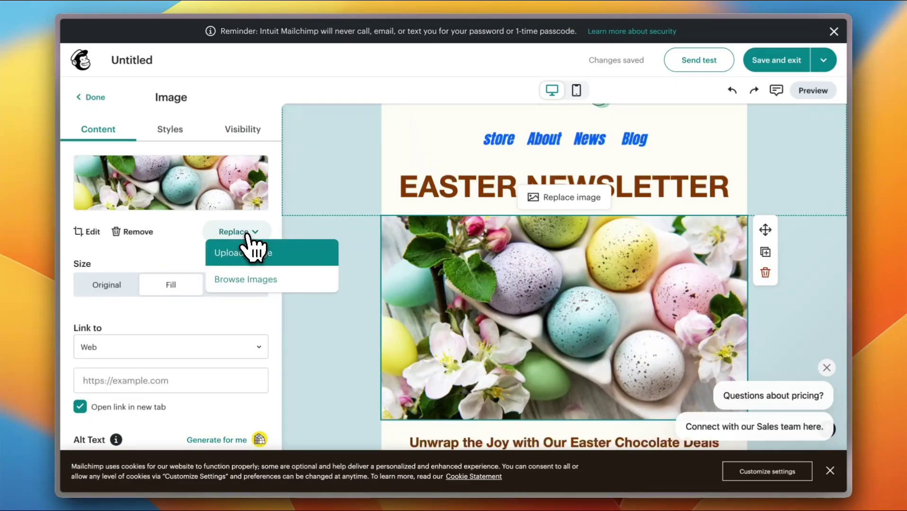
click(255, 257)
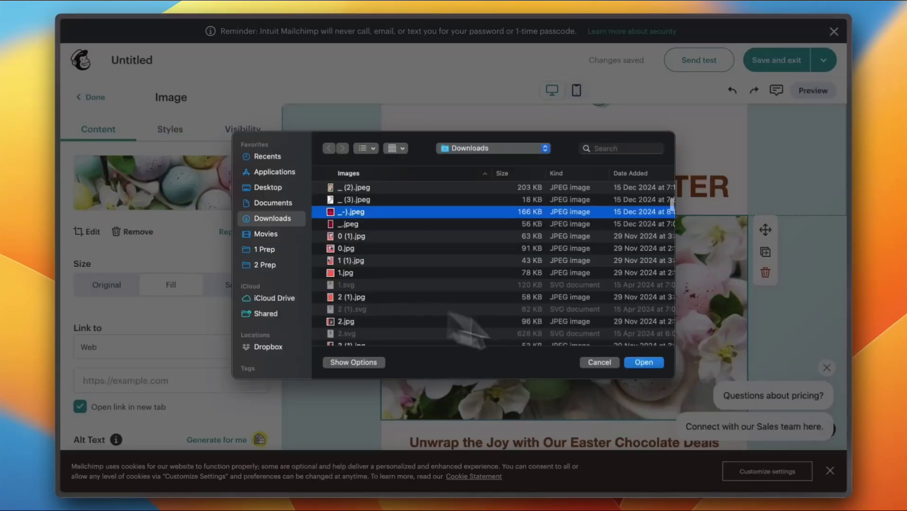
click(638, 364)
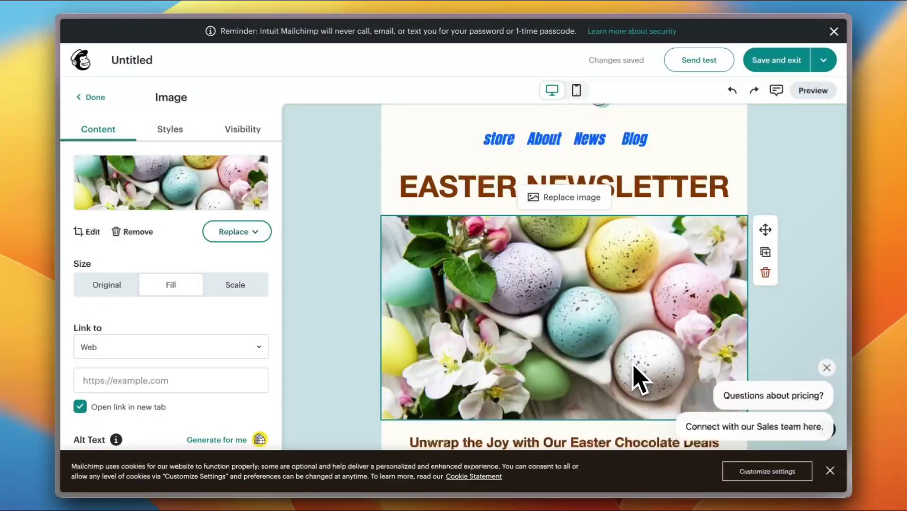
scroll(545, 298, down, 10)
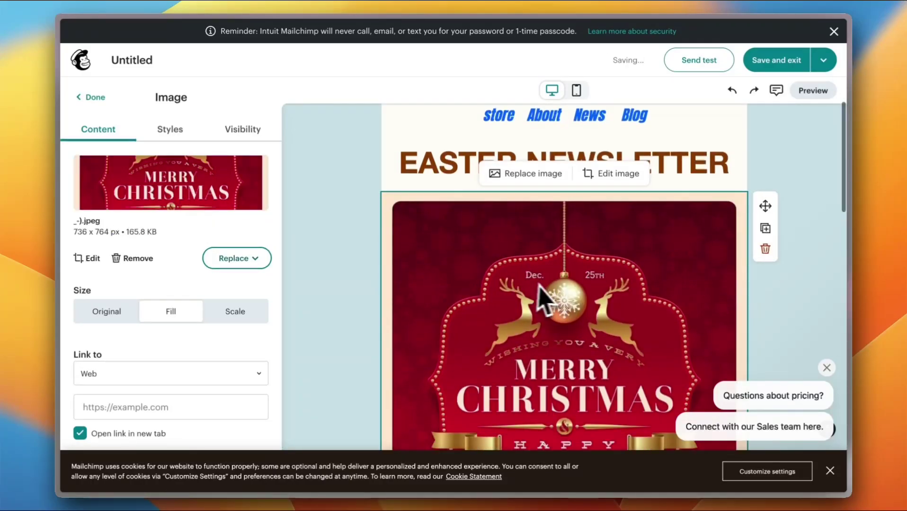
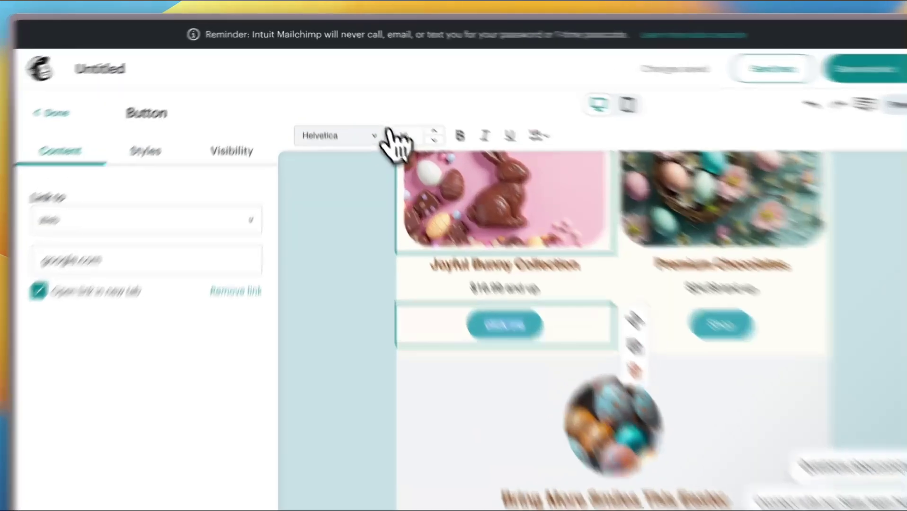
- Set the font of the "click me" button under Joyful Bunny Collection to Alegreya
click(360, 116)
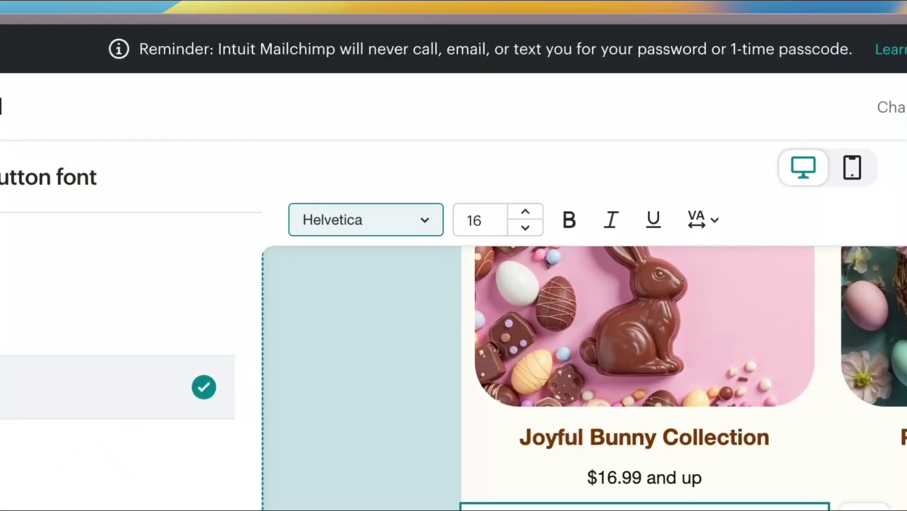
click(149, 308)
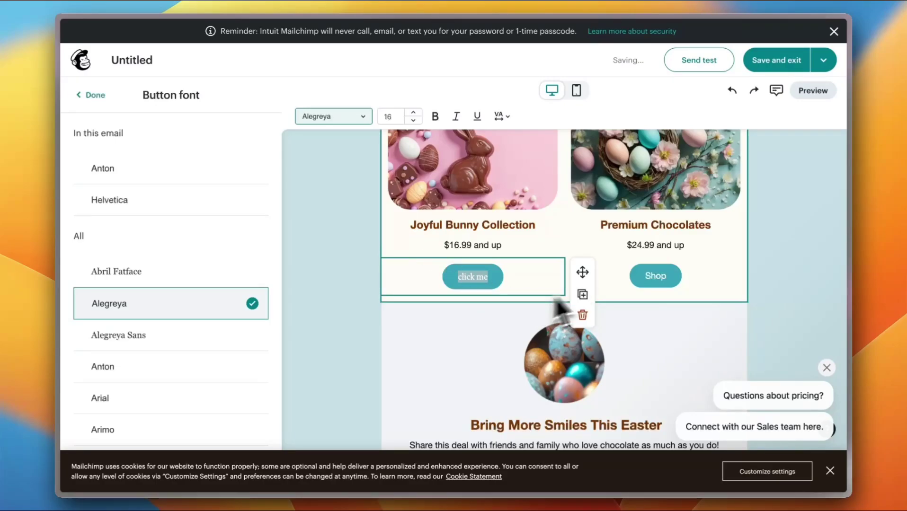
- Relabel the Premium Chocolates button "click me as well" and link it to facebook.com
click(678, 284)
click(662, 277)
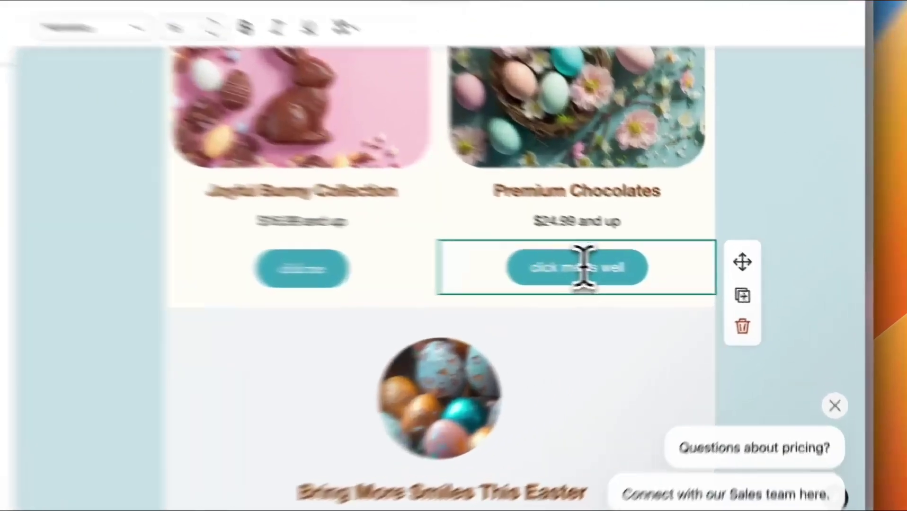
triple_click(660, 274)
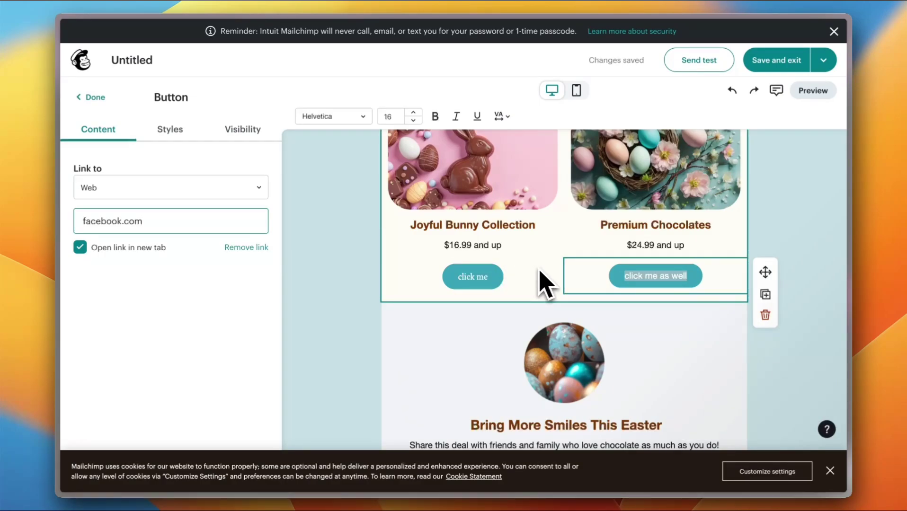
- Try the preset shapes on the "click me as well" button and give it a custom corner radius
click(175, 130)
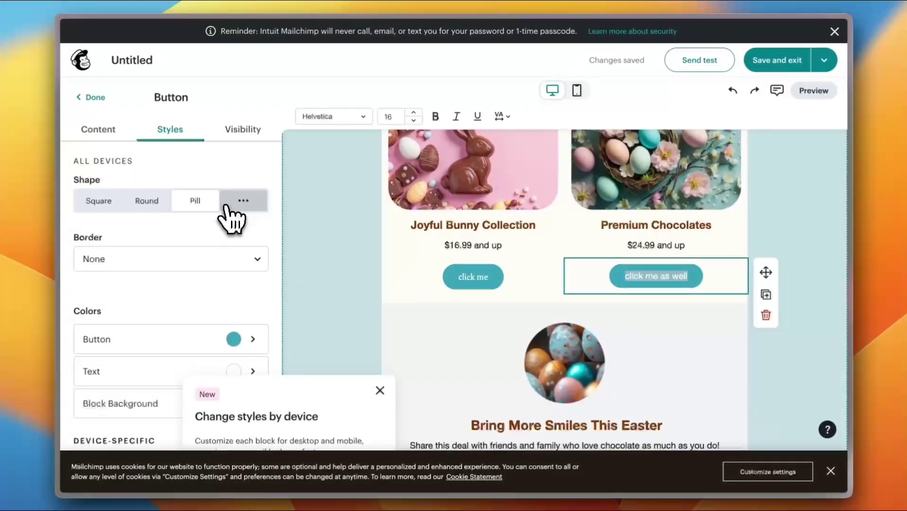
click(115, 220)
click(146, 204)
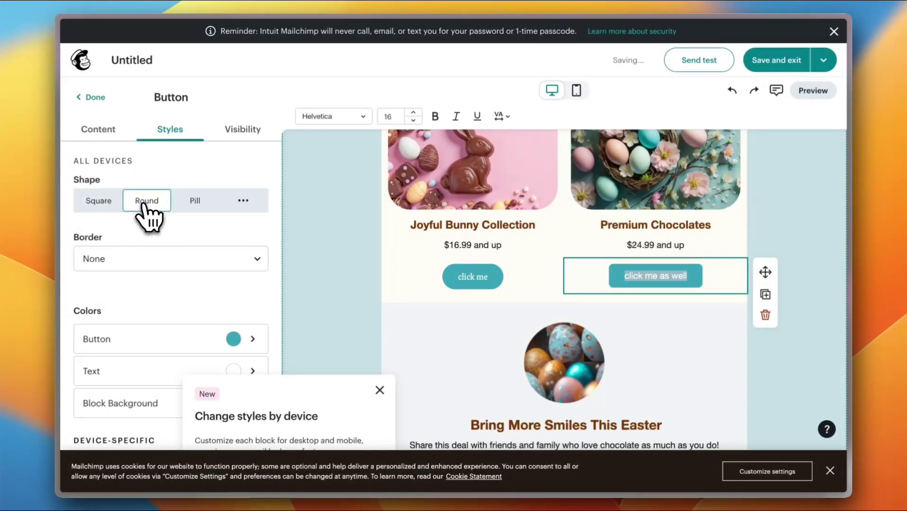
click(195, 205)
click(224, 207)
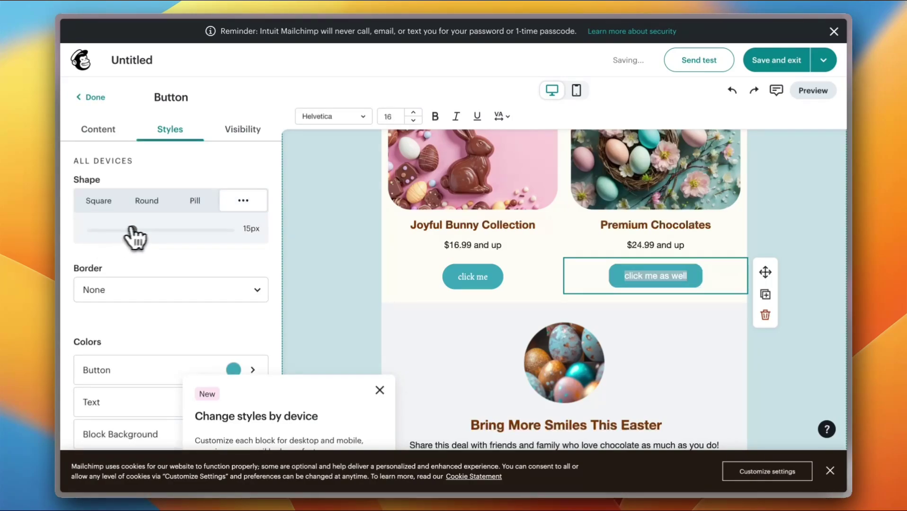
drag(130, 229, 158, 229)
- Give the "click me as well" button a Groove border
click(241, 292)
scroll(232, 279, down, 1)
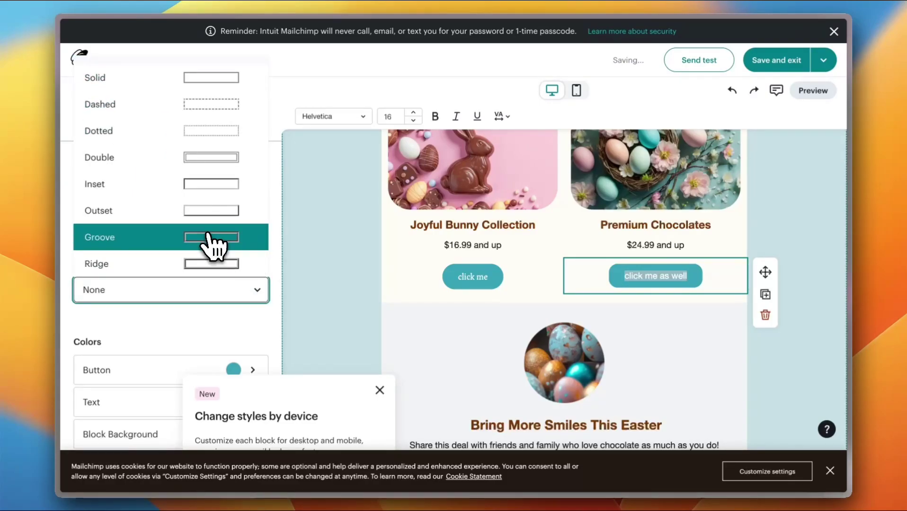
click(213, 246)
scroll(217, 273, down, 2)
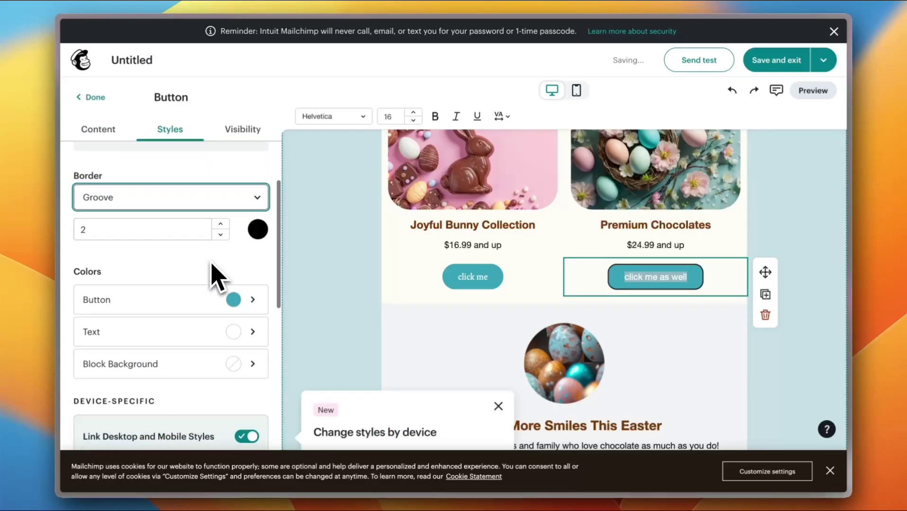
- Color the "click me as well" button orange and its text dark purple
scroll(212, 293, down, 2)
click(239, 221)
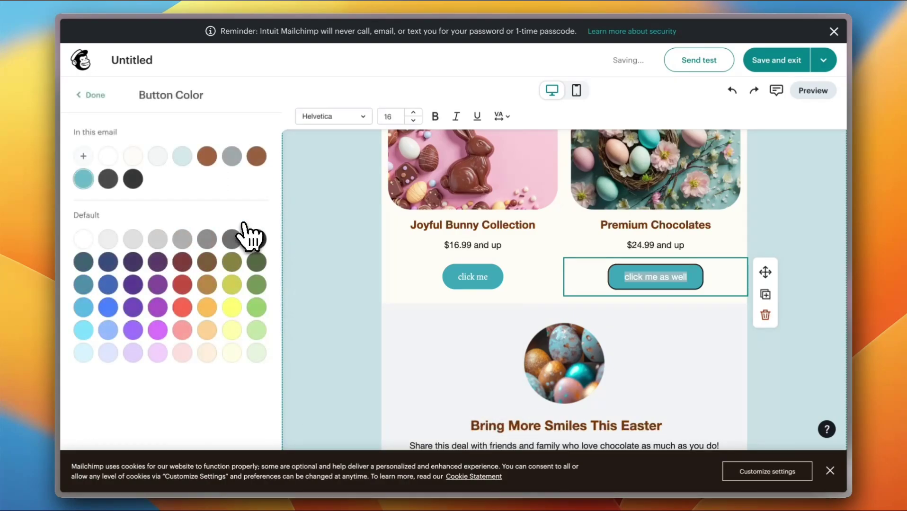
click(208, 308)
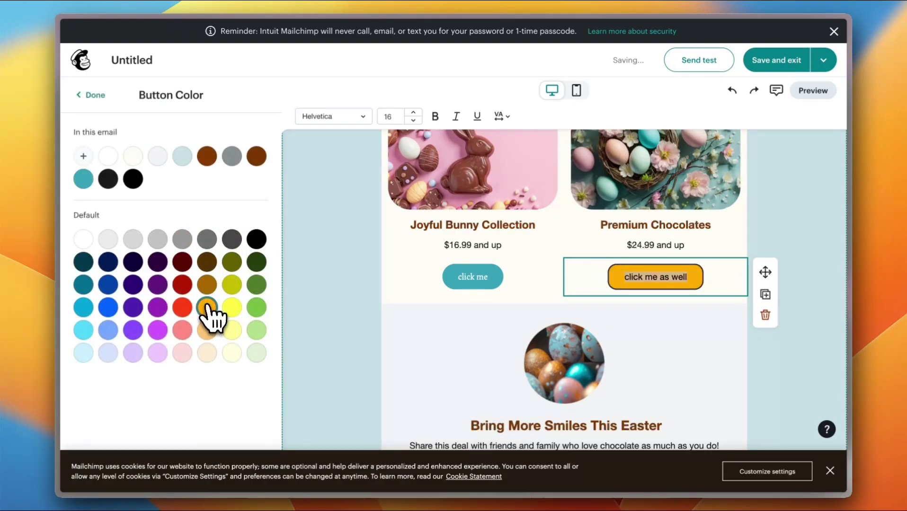
click(91, 95)
scroll(164, 256, down, 4)
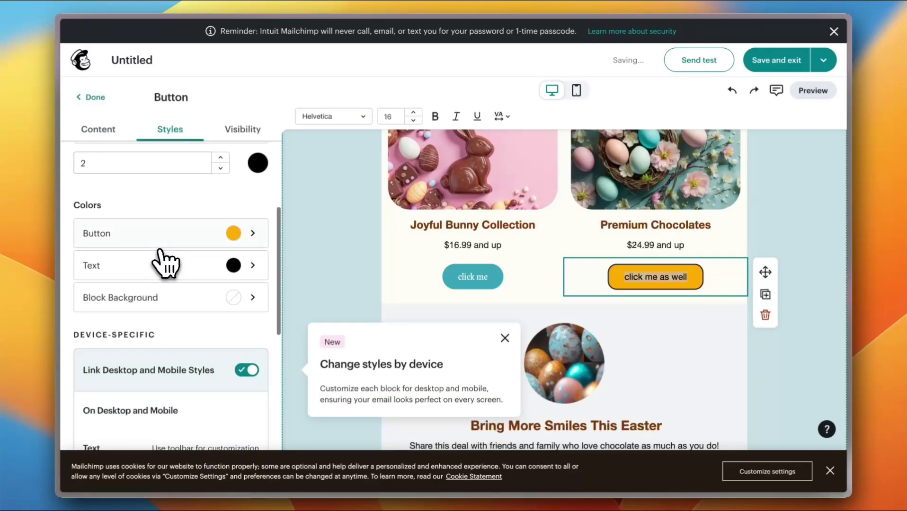
click(244, 268)
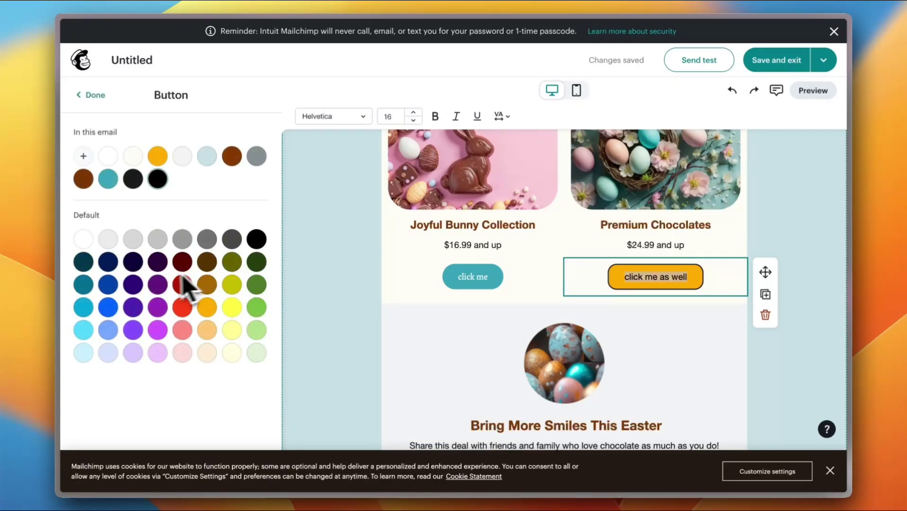
click(130, 285)
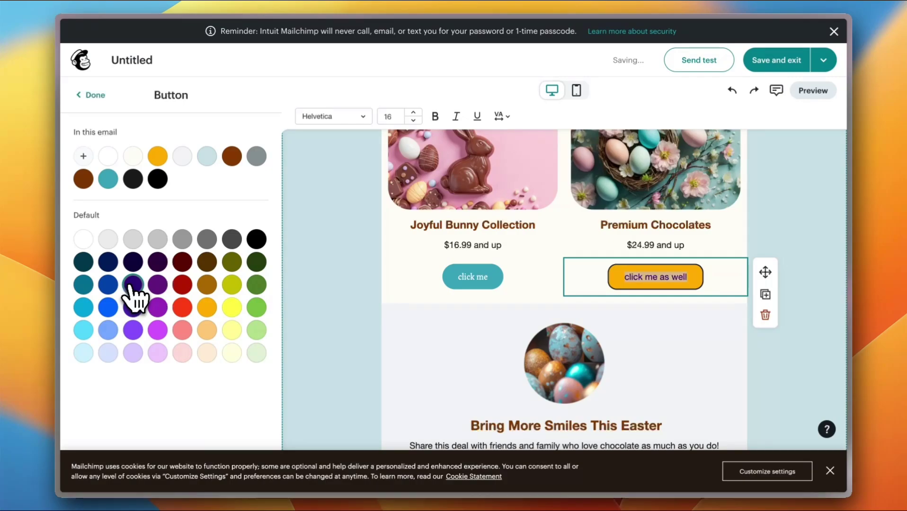
click(97, 97)
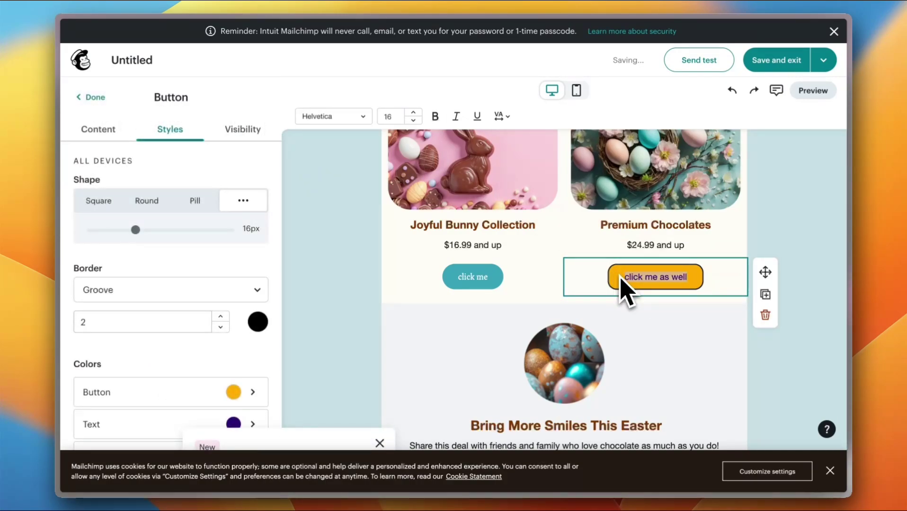
- Try the left and center alignments on the "click me as well" button and align it to the right
scroll(257, 354, down, 10)
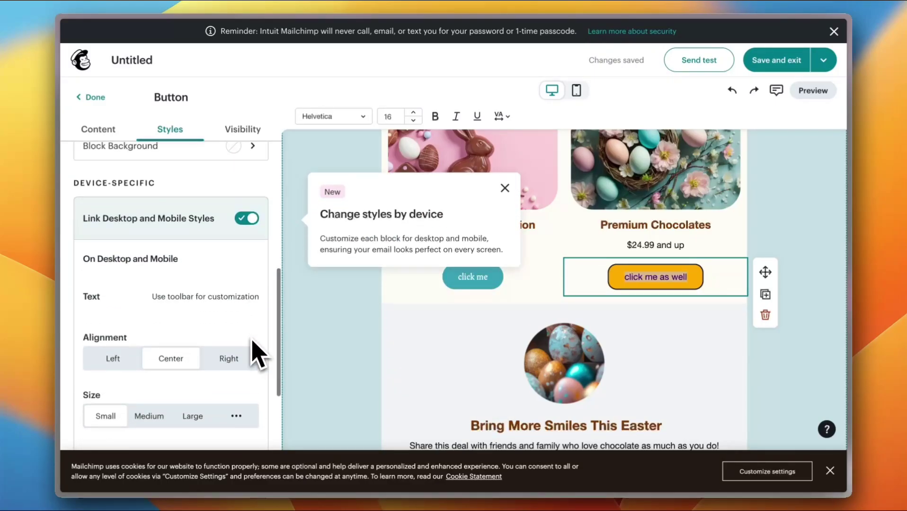
scroll(257, 350, up, 2)
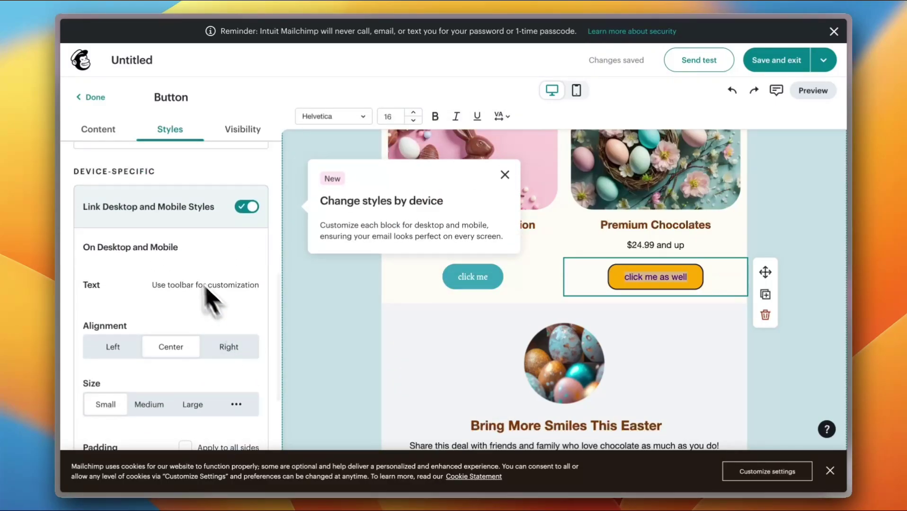
click(122, 349)
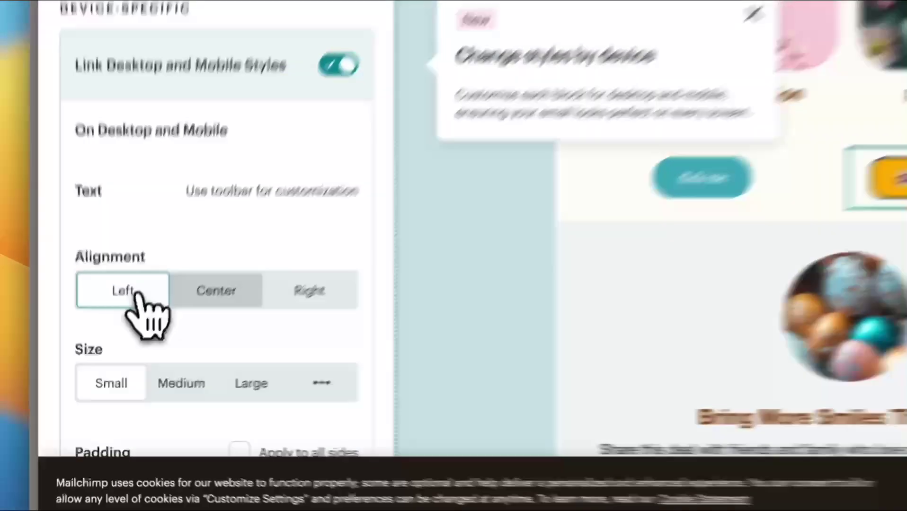
click(166, 353)
click(238, 341)
- Set the "click me as well" button's size to Large and finish editing the button
scroll(180, 378, down, 3)
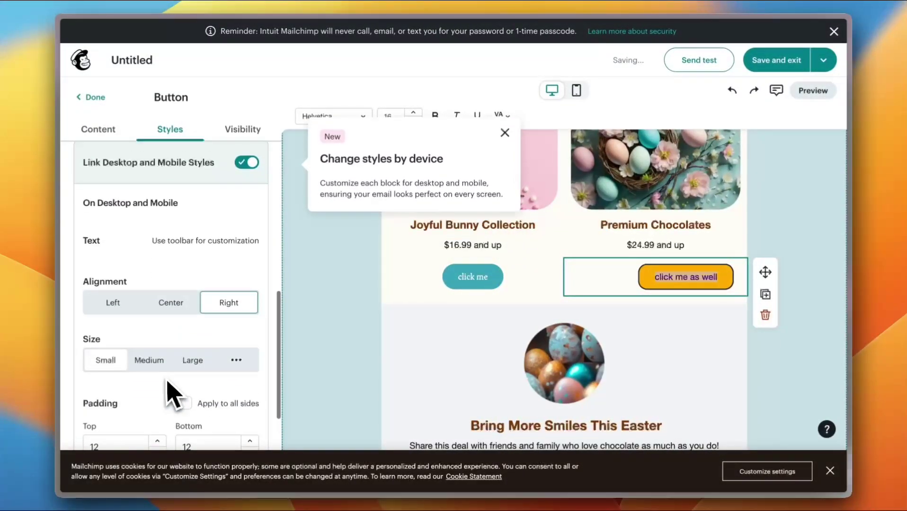
click(154, 343)
click(189, 346)
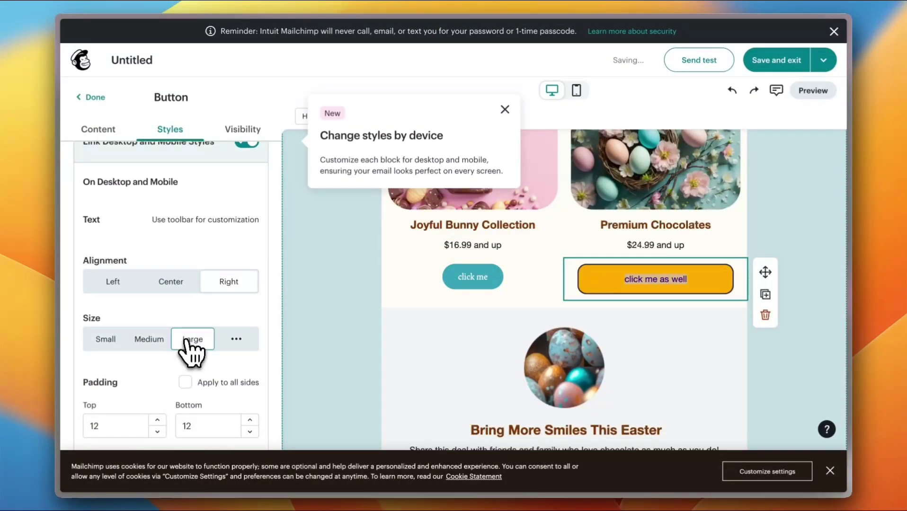
scroll(145, 352, down, 2)
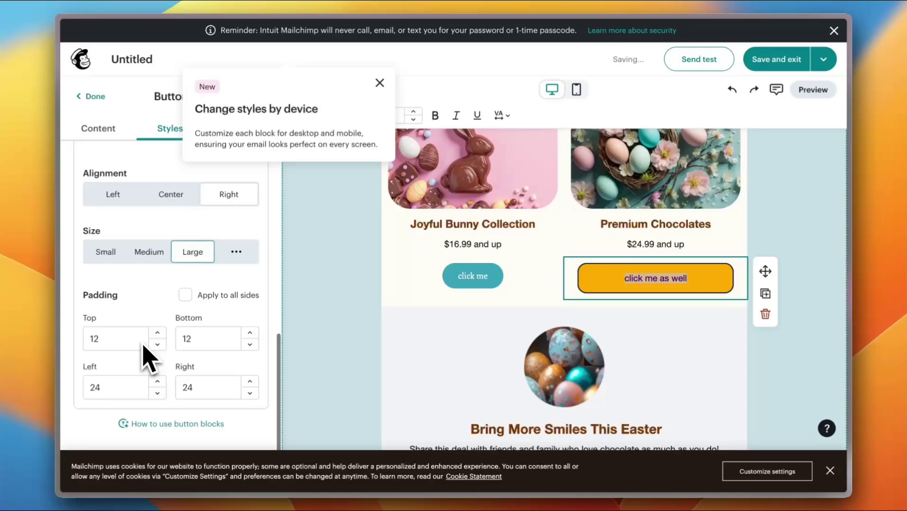
scroll(146, 355, down, 6)
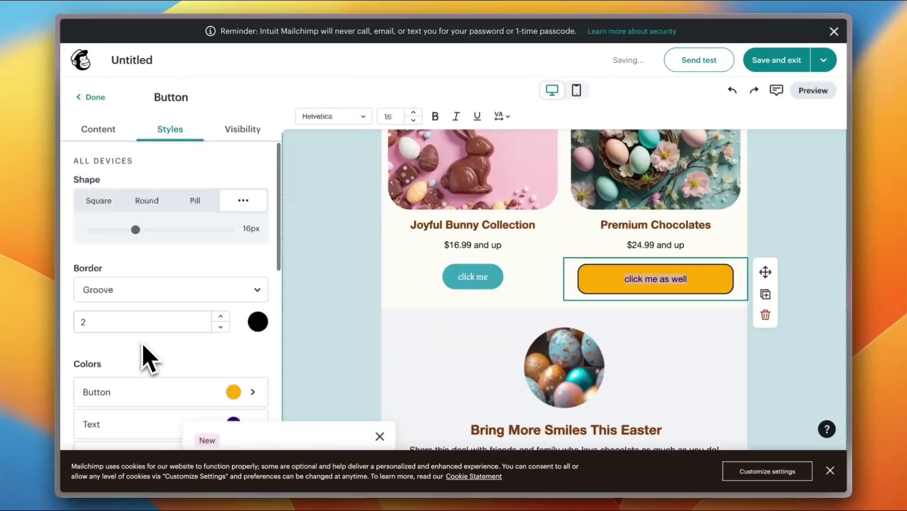
click(90, 97)
- Delete the dotted divider between the Spread the Joy! text and the footer's bunny drawing
scroll(522, 239, down, 10)
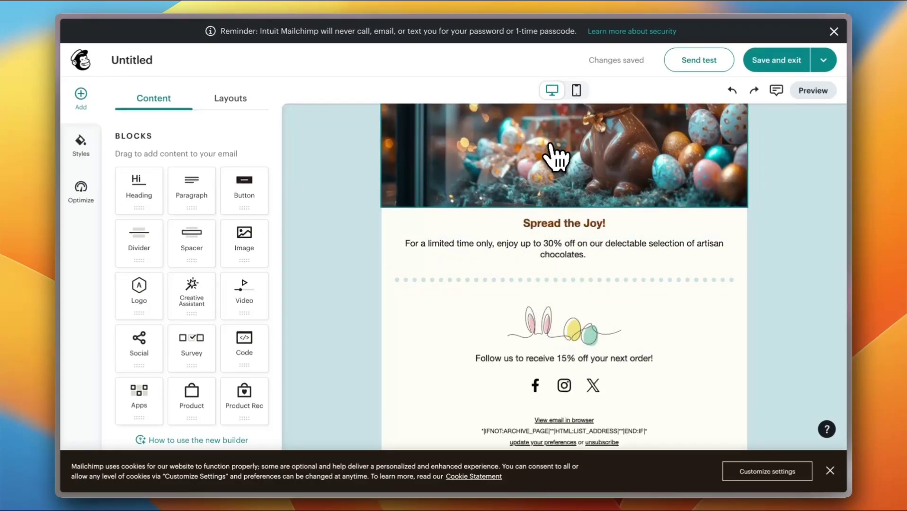
click(530, 283)
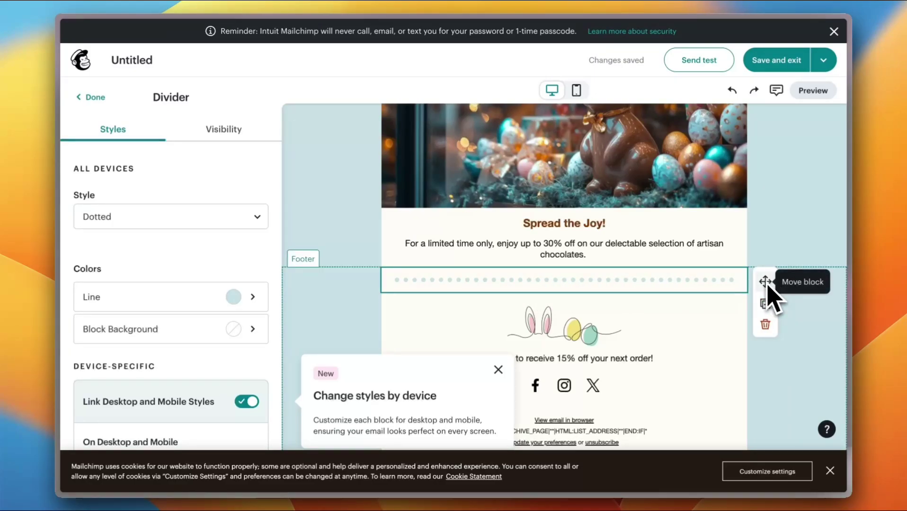
click(767, 325)
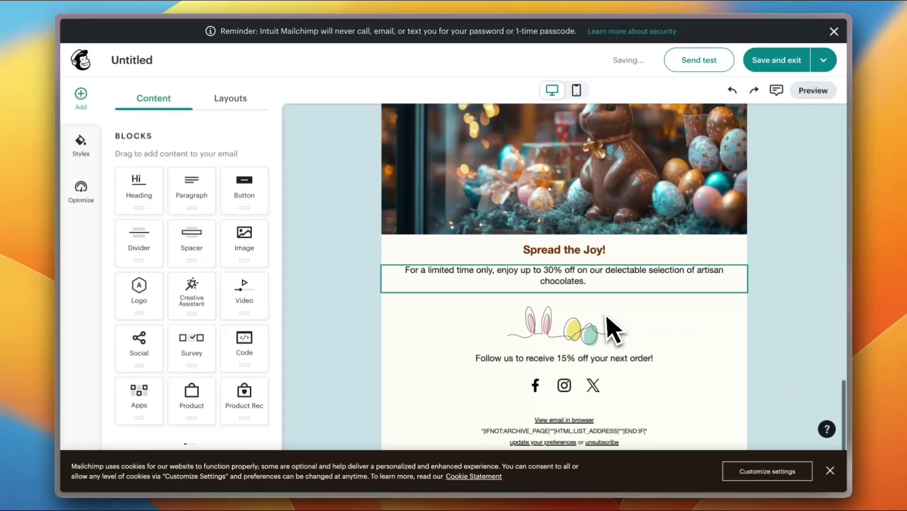
- Add another link to the footer's social block and set its network to Threads
click(553, 383)
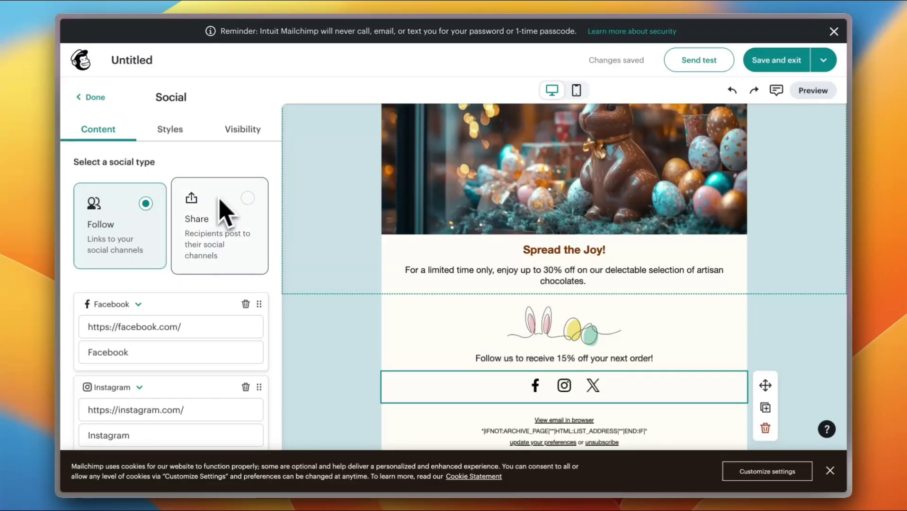
scroll(199, 265, down, 3)
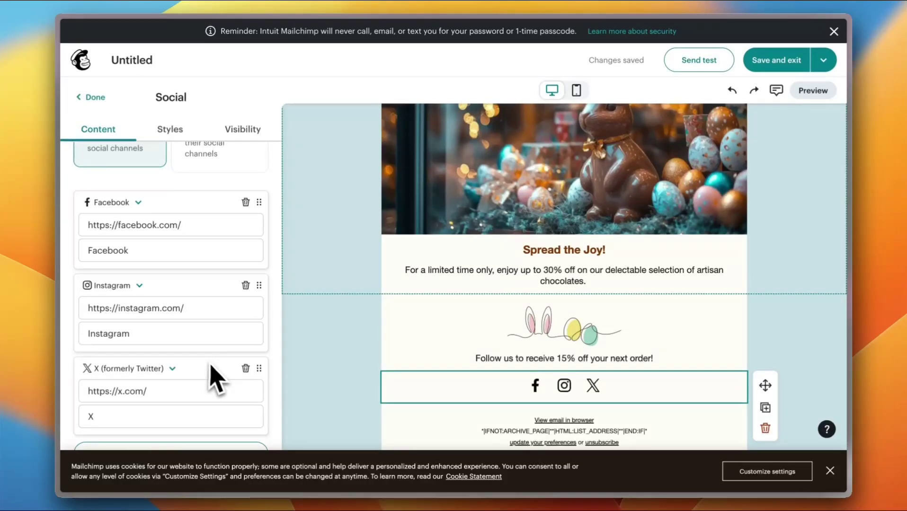
click(831, 472)
click(171, 456)
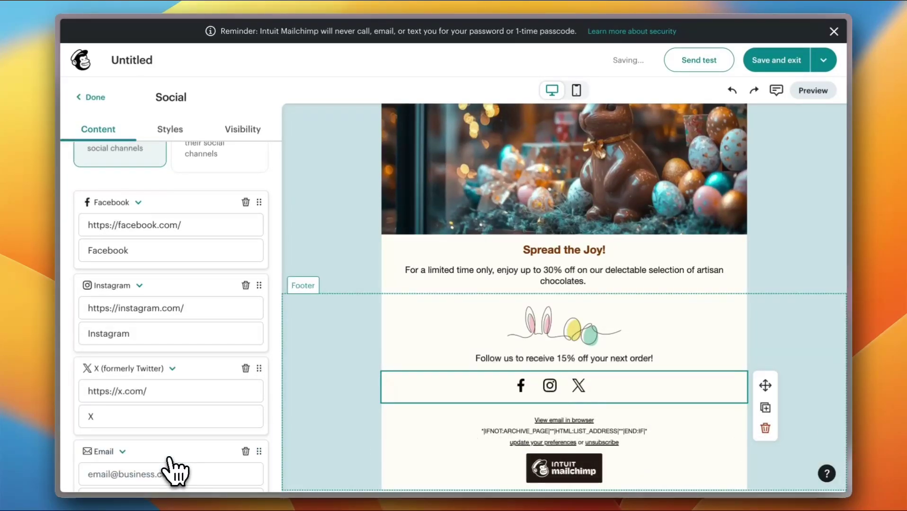
click(122, 369)
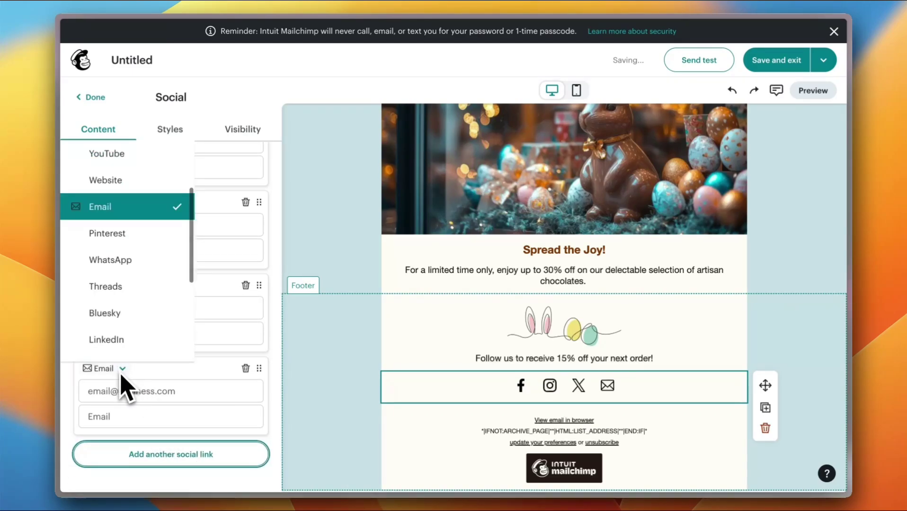
scroll(116, 265, down, 1)
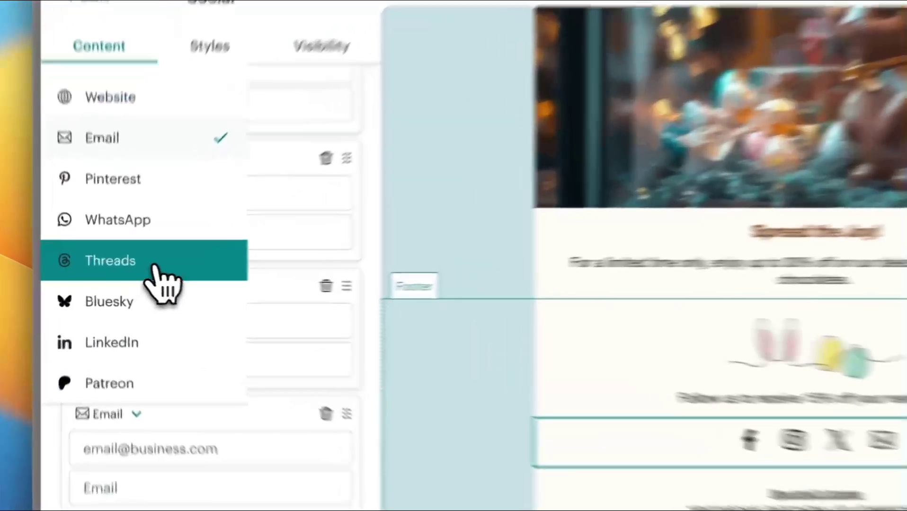
click(134, 271)
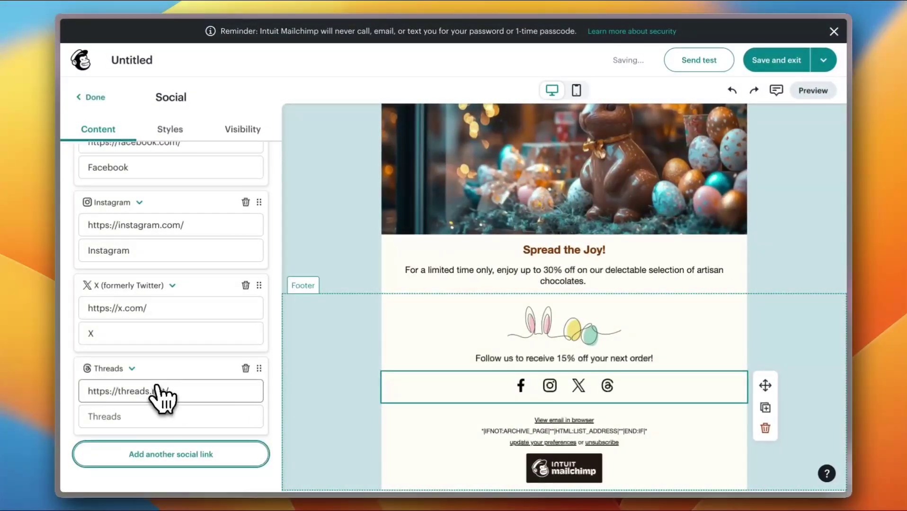
scroll(171, 327, up, 5)
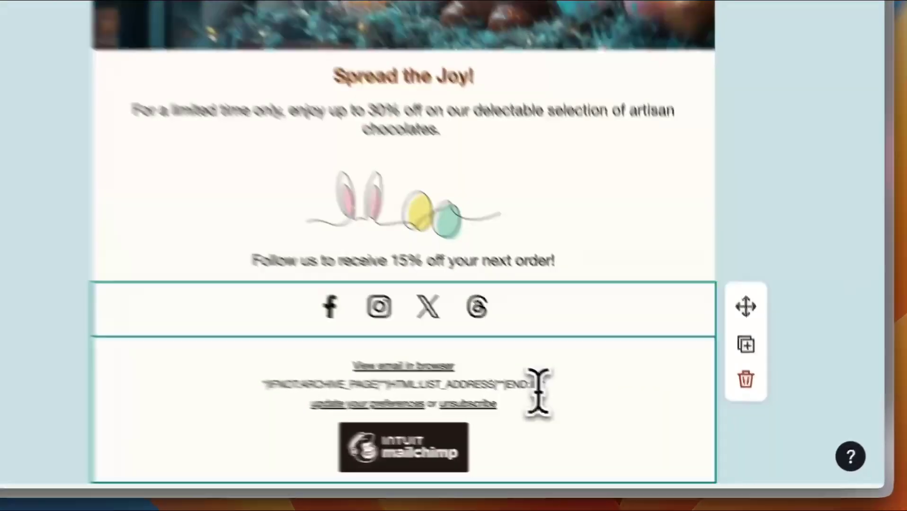
click(647, 431)
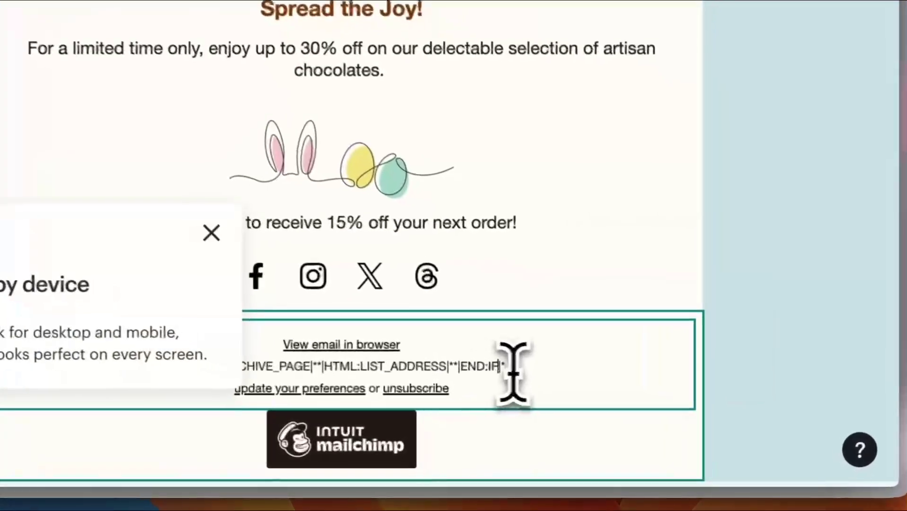
- Insert a divider block between the header's navigation links and the EASTER NEWSLETTER heading
scroll(486, 299, up, 20)
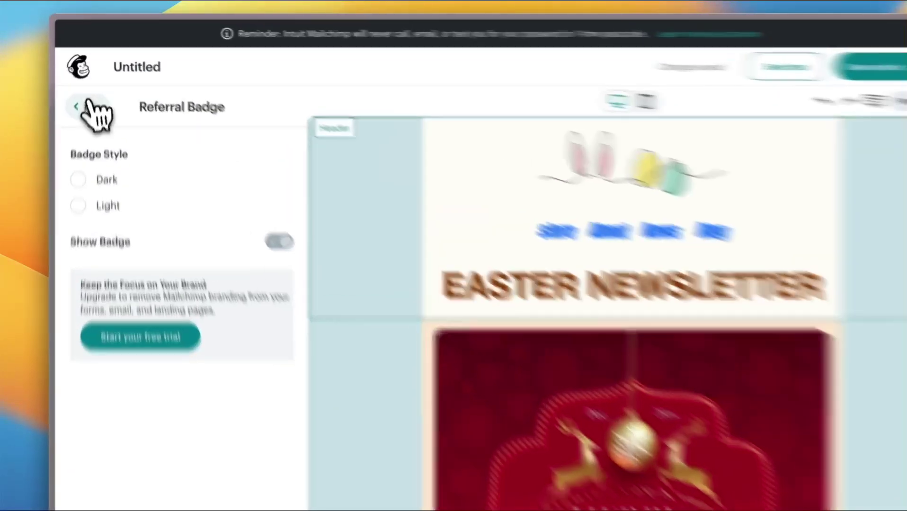
click(88, 95)
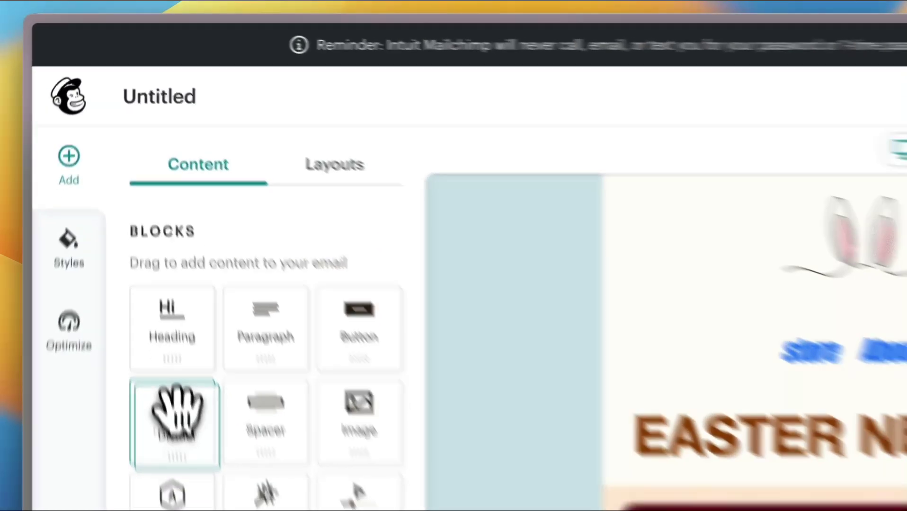
drag(178, 412, 583, 232)
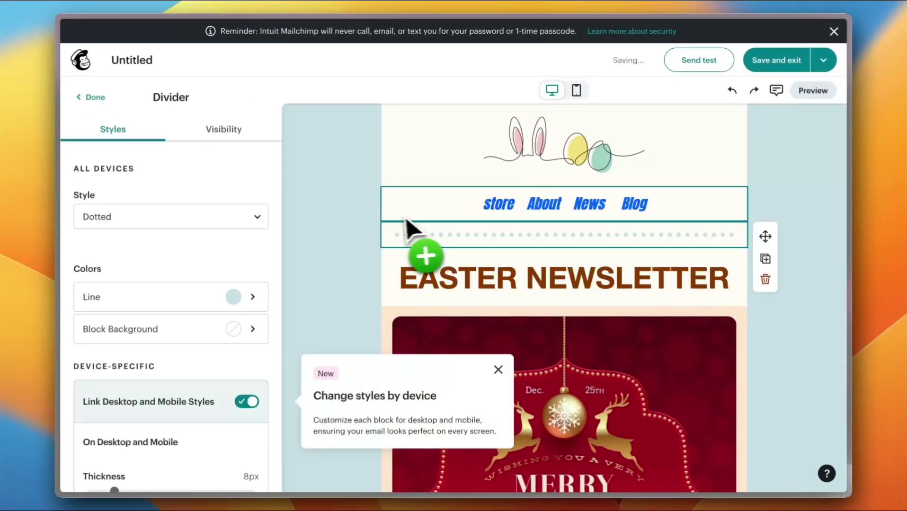
- Try the Solid style on the header divider and return it to Dotted
click(201, 216)
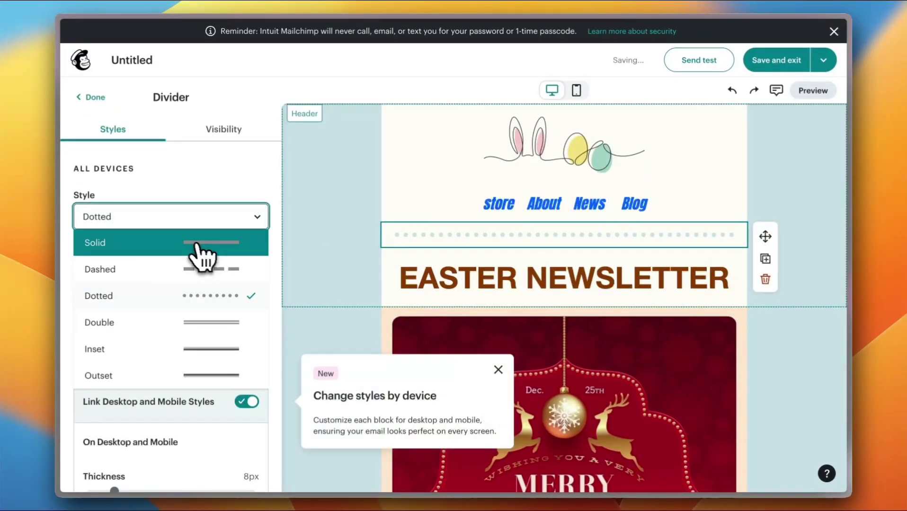
click(202, 243)
click(217, 221)
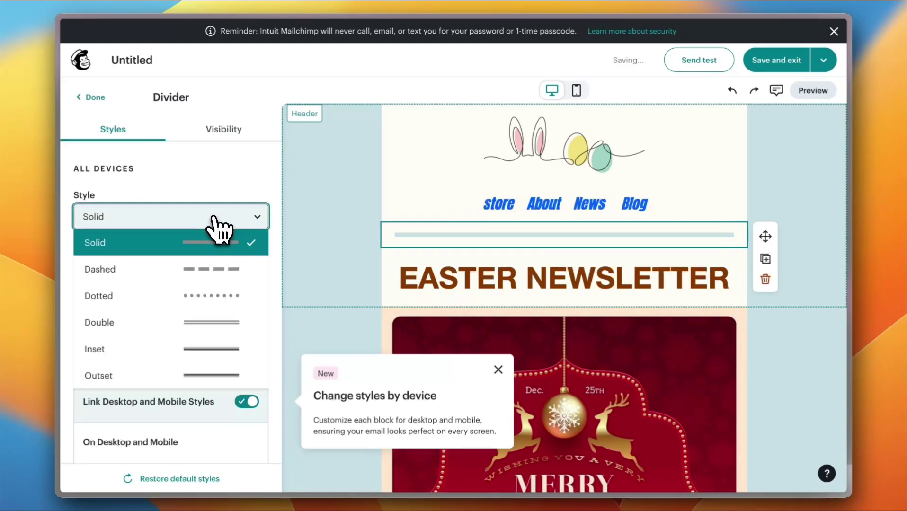
click(218, 299)
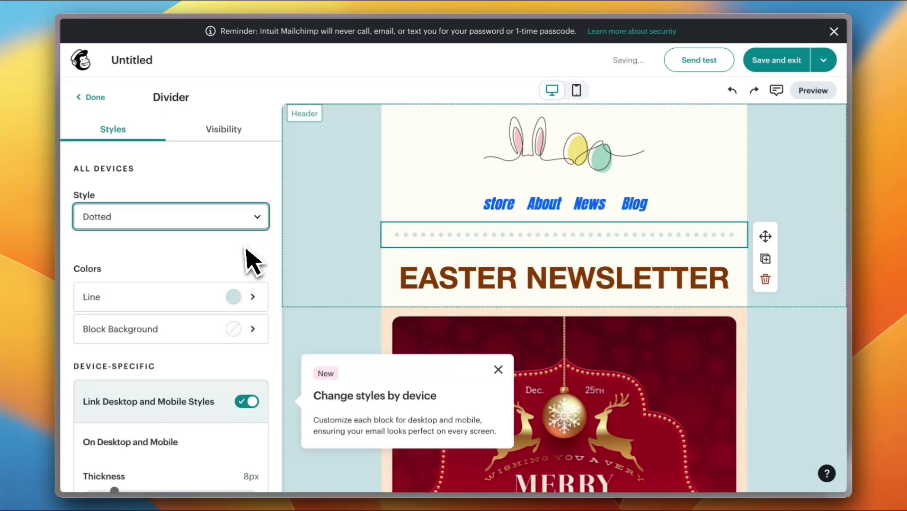
- Color the header divider's line red and finish editing the divider
scroll(245, 261, down, 2)
click(251, 214)
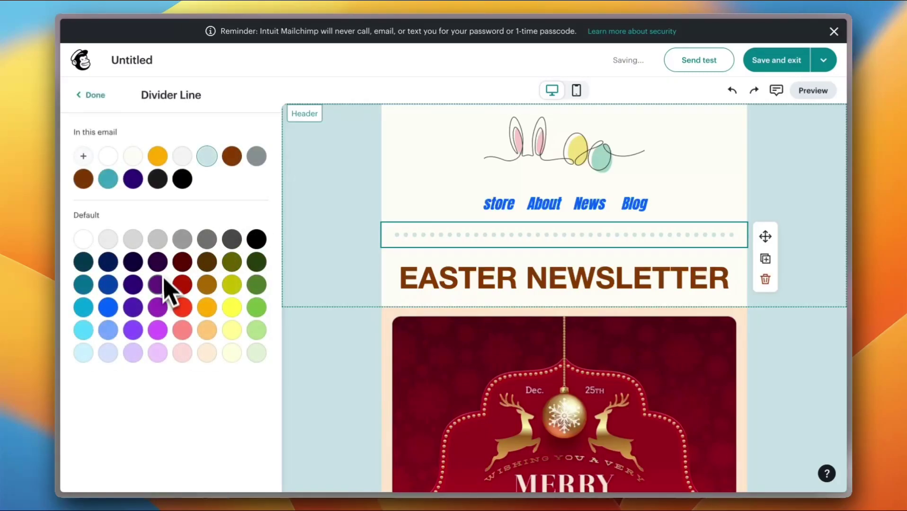
click(182, 308)
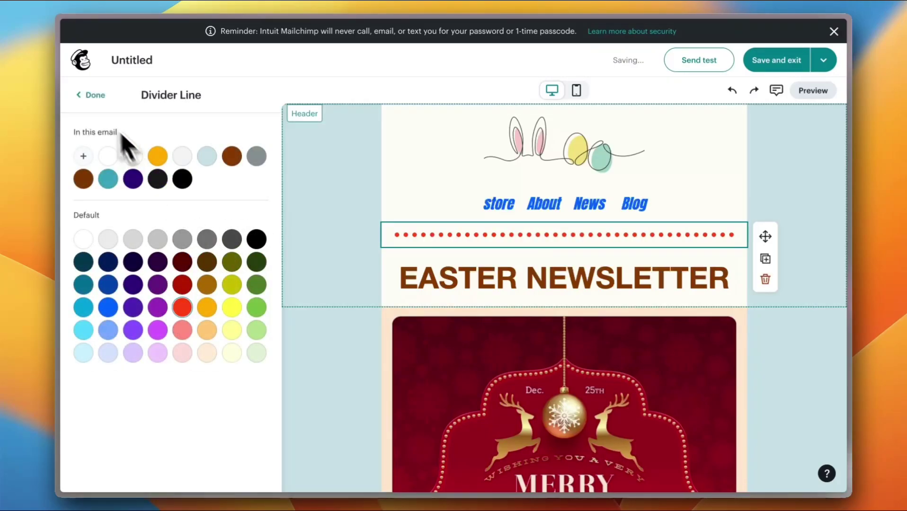
click(90, 94)
click(351, 238)
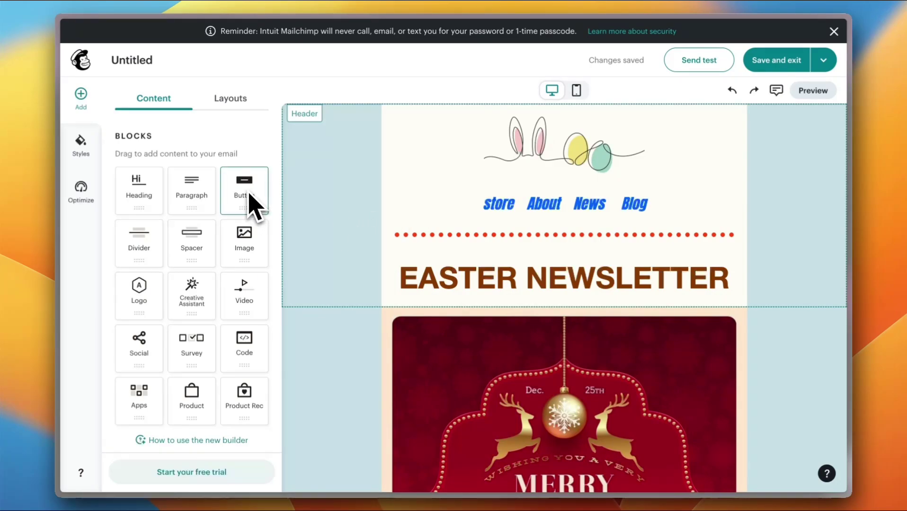
- Add a button block below the EASTER NEWSLETTER heading and label it "sign up"
drag(246, 188, 570, 296)
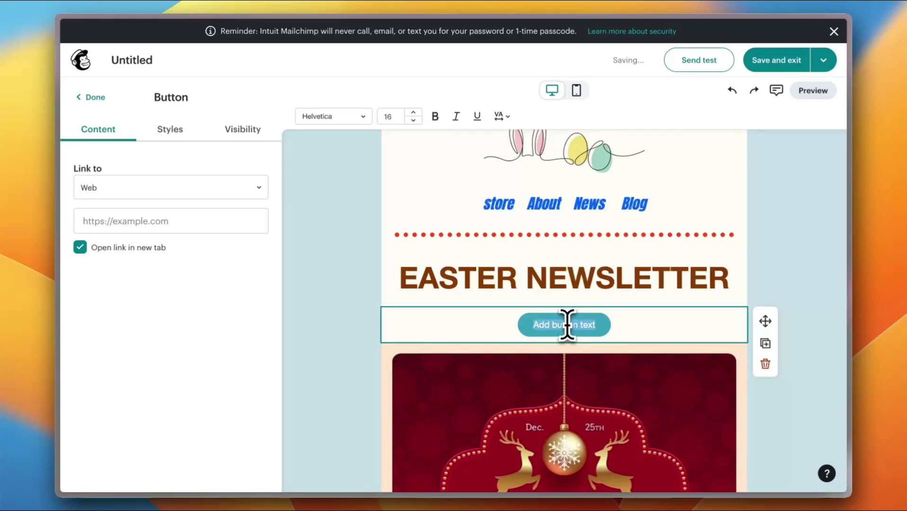
key(BackSpace)
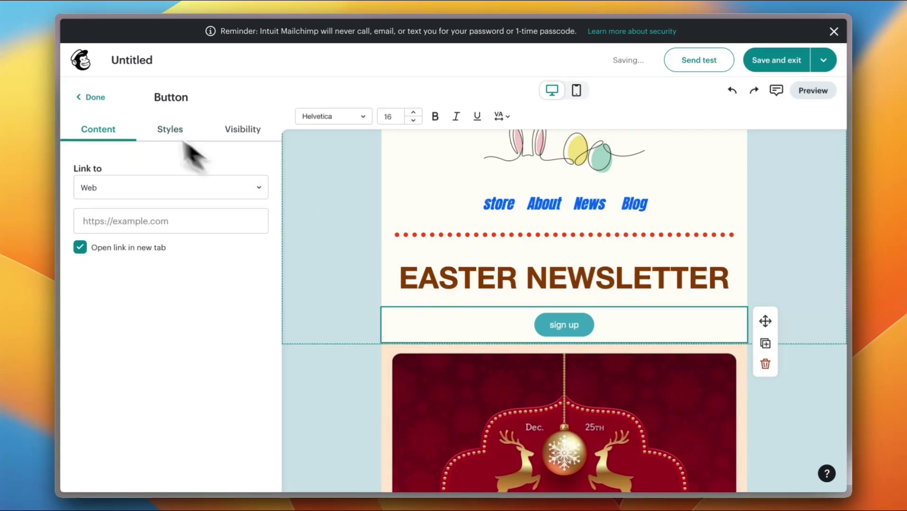
- Color the sign up button bright yellow in its style settings
click(170, 131)
click(216, 339)
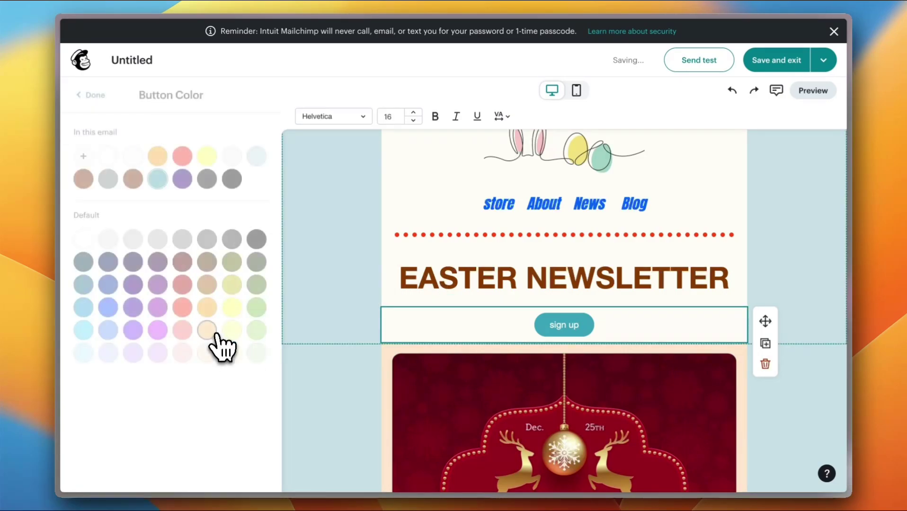
click(232, 309)
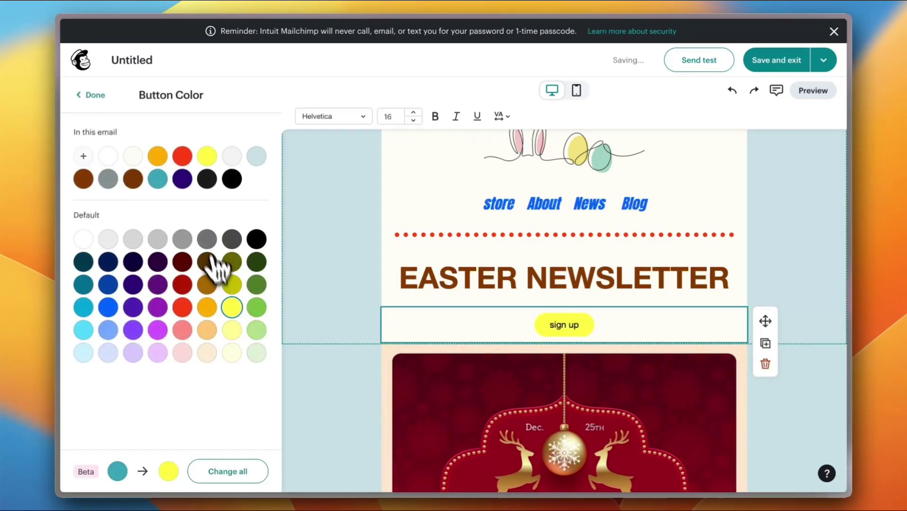
click(95, 94)
- Color the sign up button's block background green and open the button's link settings
scroll(171, 275, down, 2)
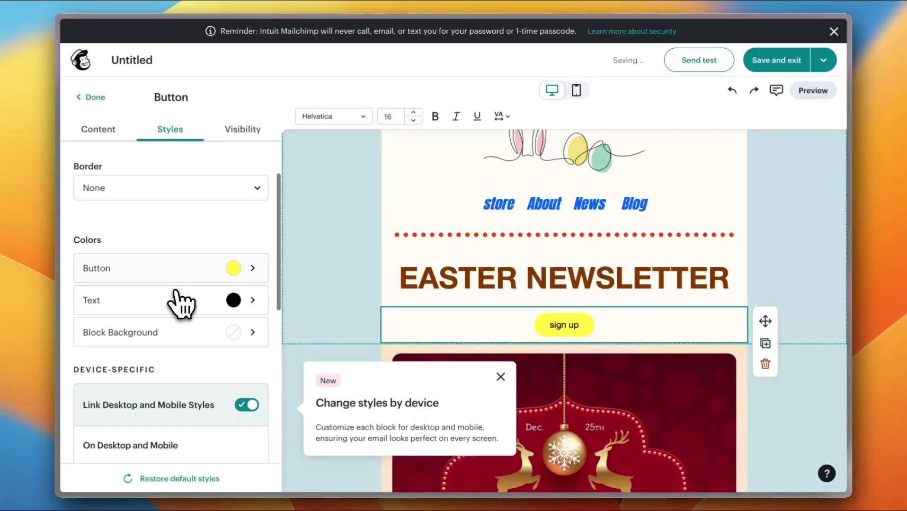
scroll(178, 303, down, 1)
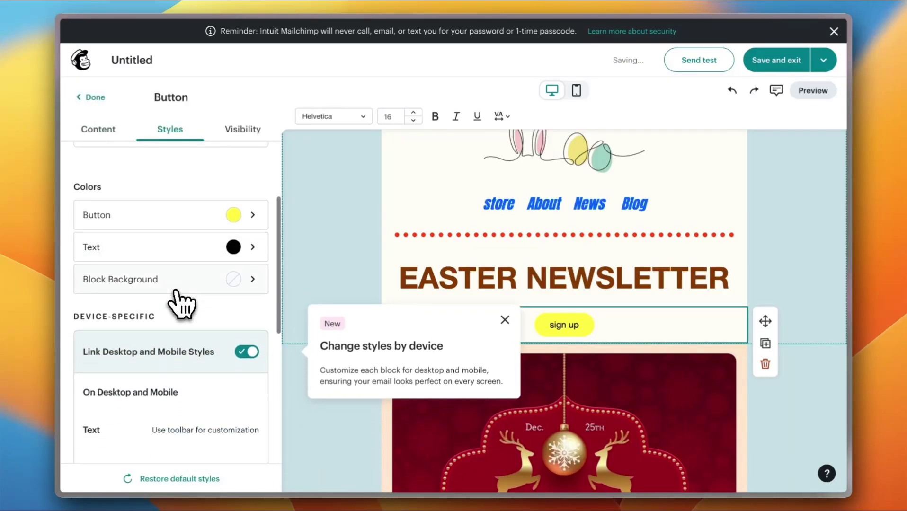
click(253, 280)
click(257, 321)
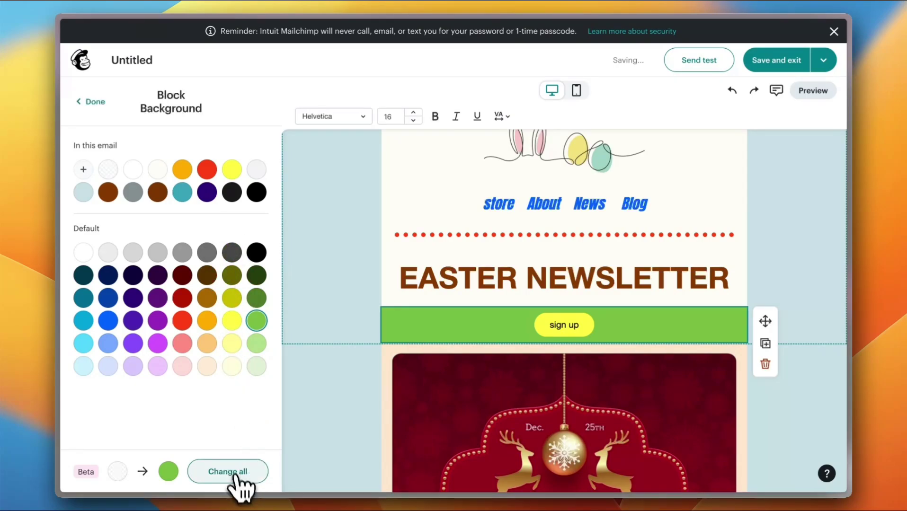
click(93, 101)
scroll(137, 243, down, 6)
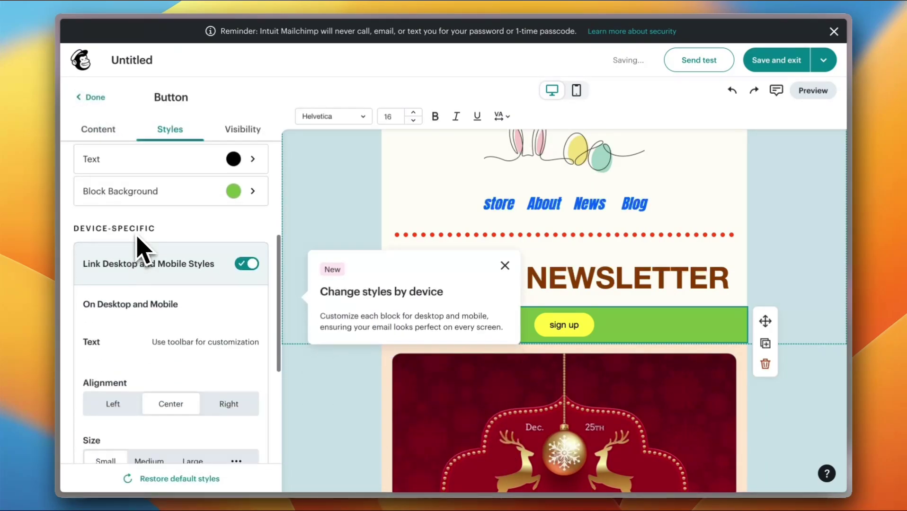
scroll(138, 246, up, 6)
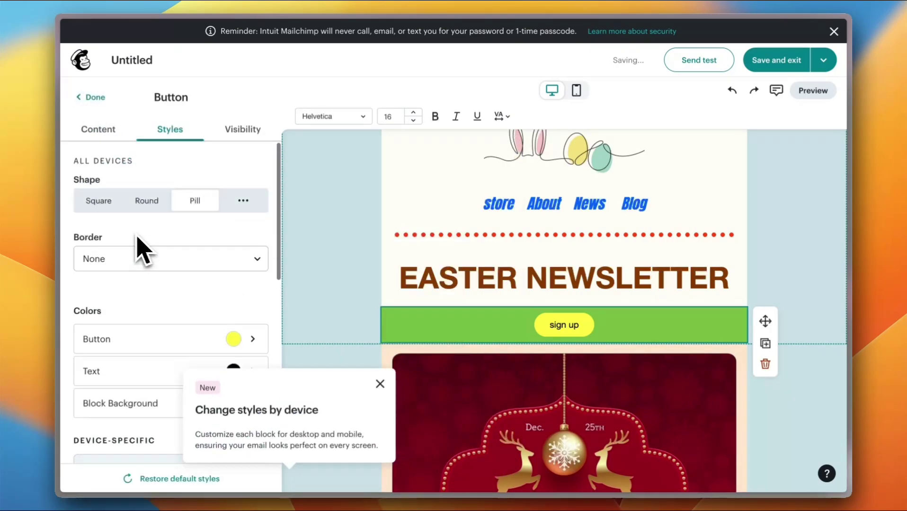
click(103, 134)
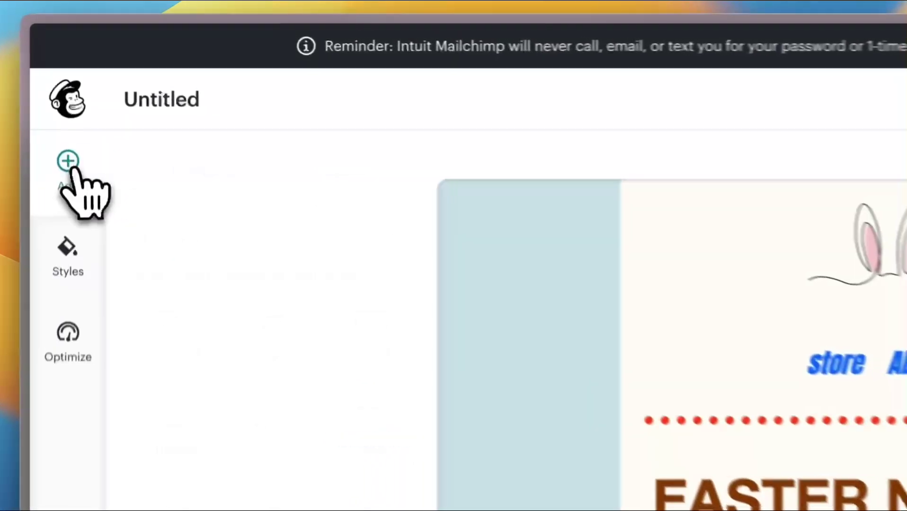
- Add a logo block above the bunny and eggs image in the header and browse the uploaded images for a logo
click(67, 162)
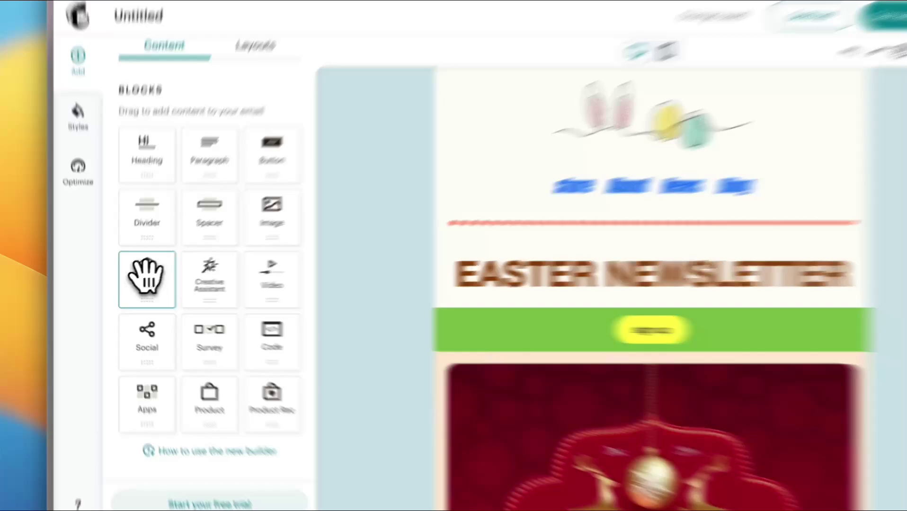
drag(147, 276, 636, 87)
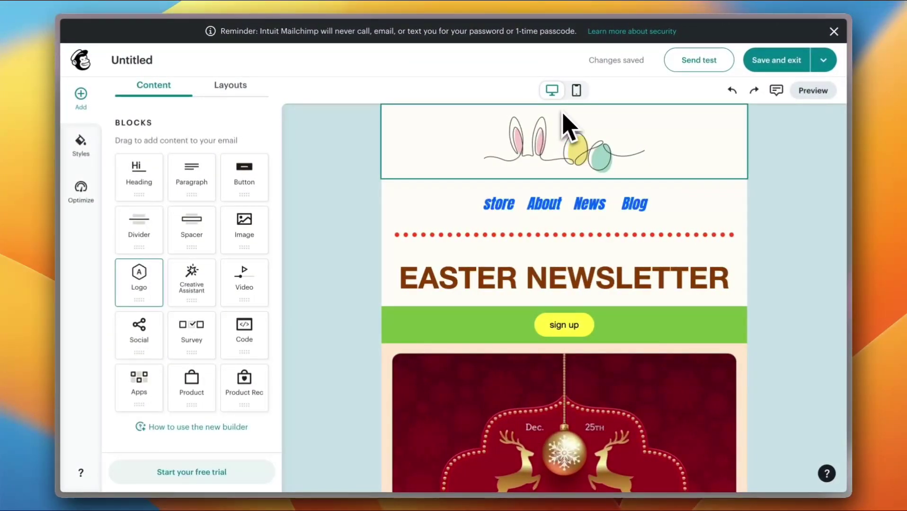
click(195, 236)
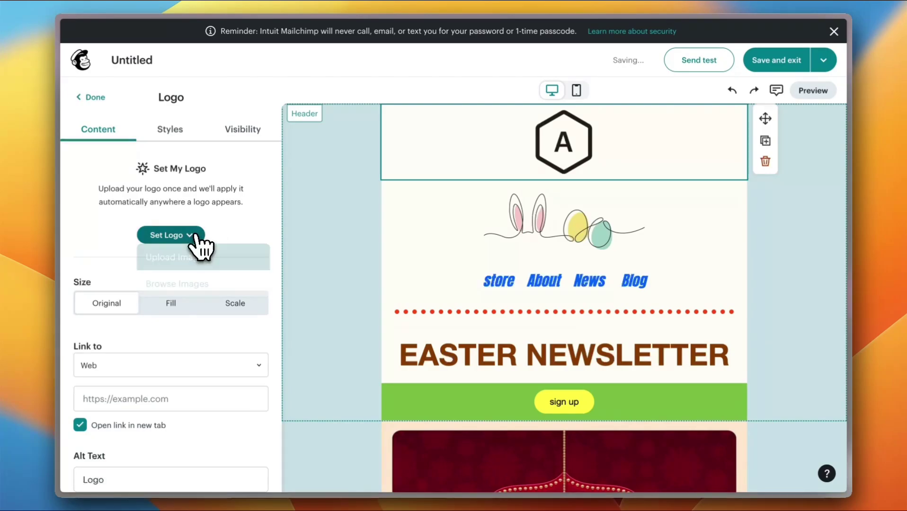
click(198, 284)
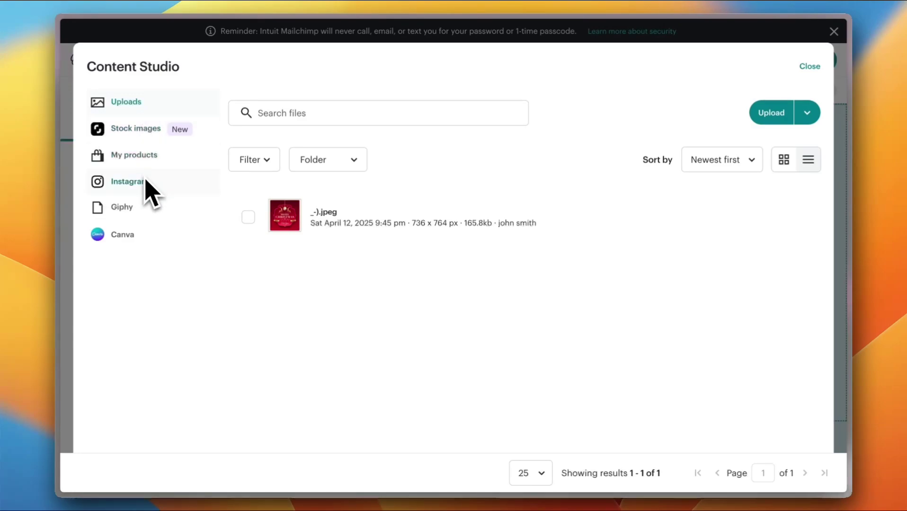
click(811, 66)
- Upload the GRIPZ image from the computer as the logo
click(193, 235)
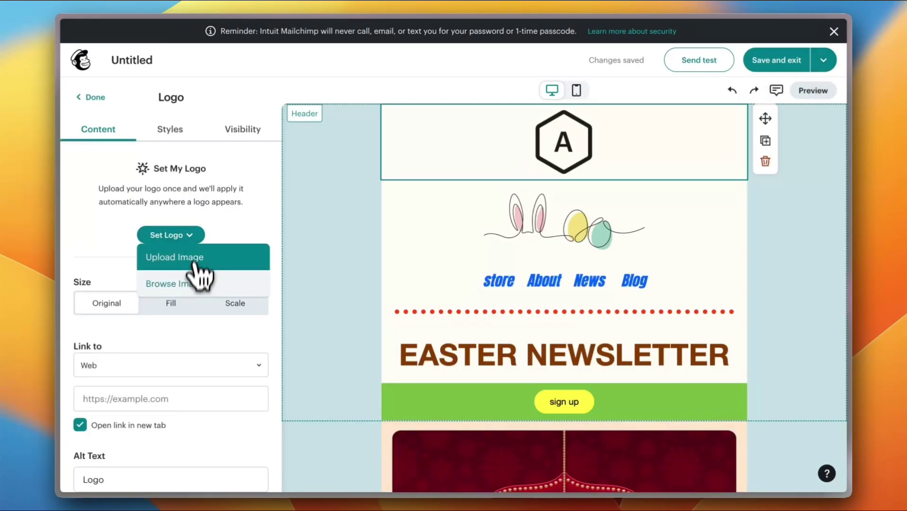
click(199, 265)
double_click(532, 282)
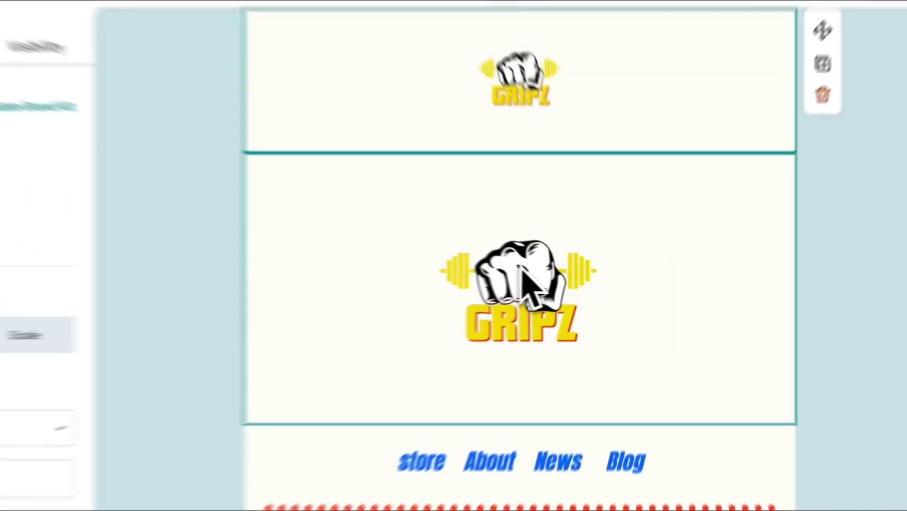
- Delete the larger duplicate GRIPZ logo block above the navigation links and look over the rest of the email
click(547, 296)
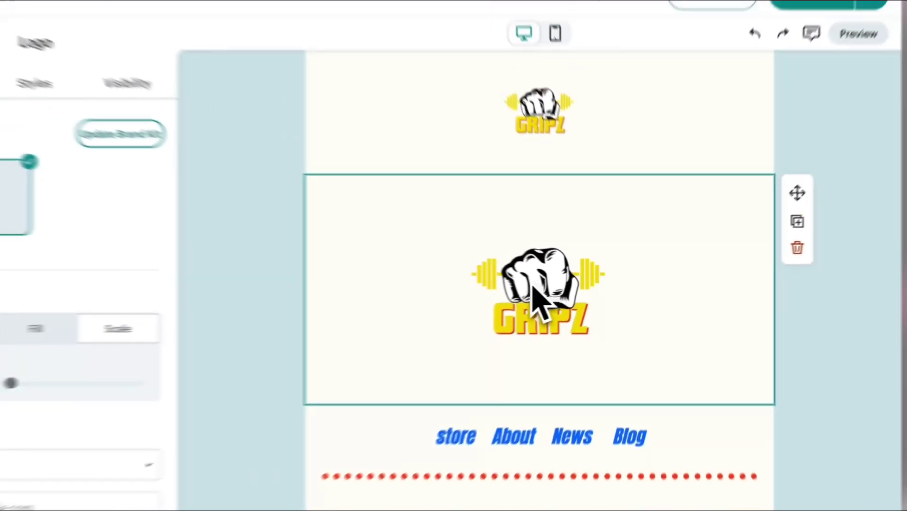
click(797, 248)
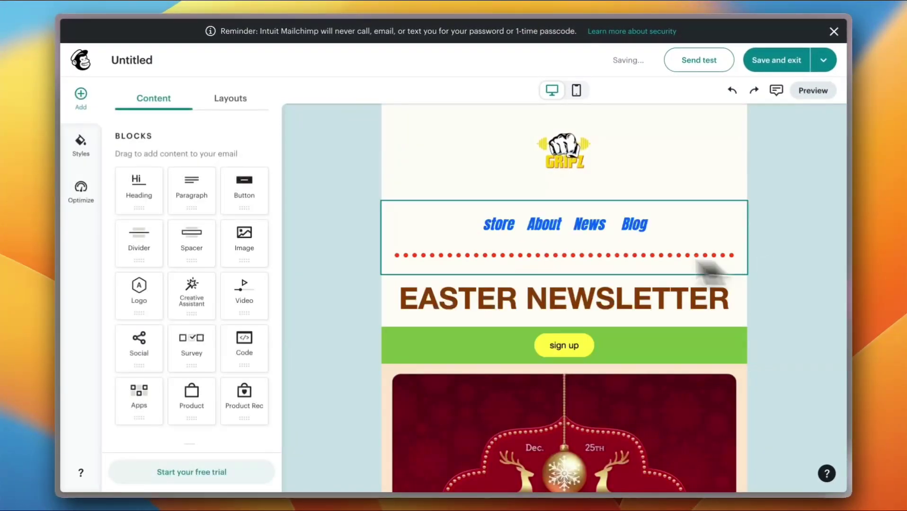
scroll(496, 264, down, 20)
scroll(493, 264, up, 18)
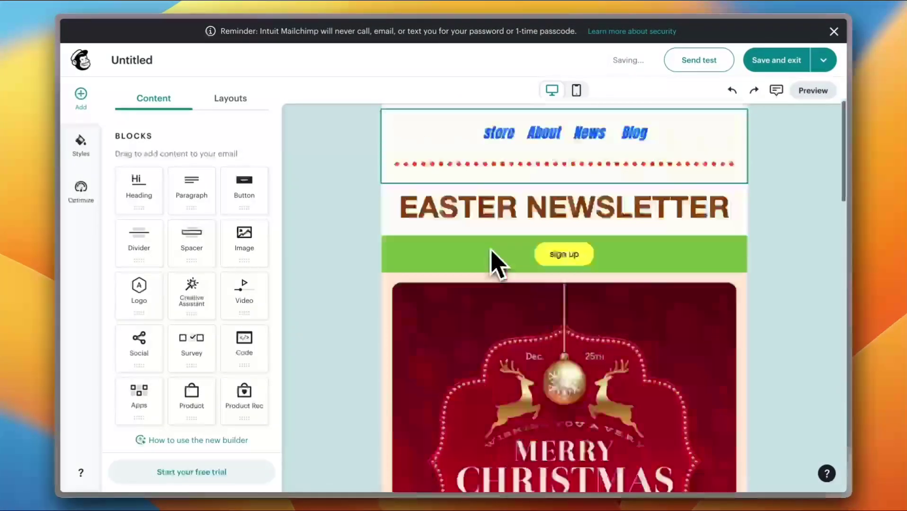
scroll(493, 263, up, 2)
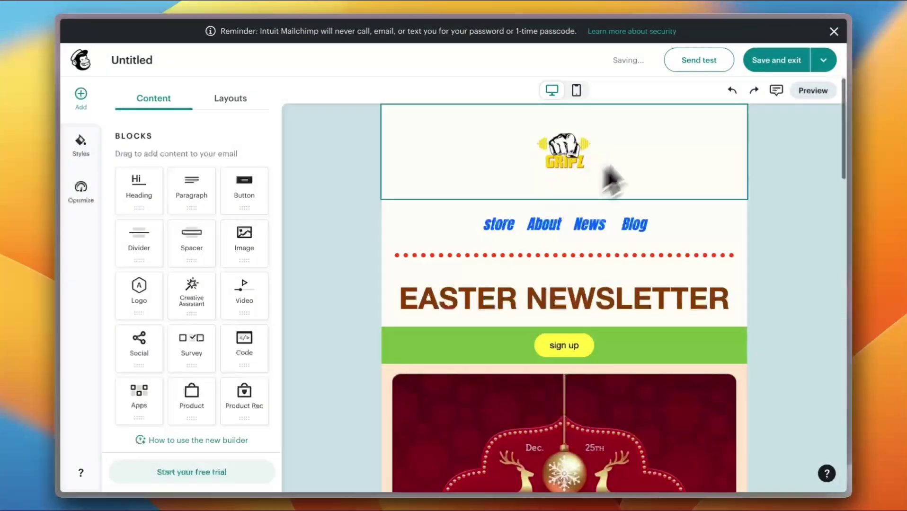
- Check the options for saving or changing the template and the test email form, leaving both without sending
click(825, 59)
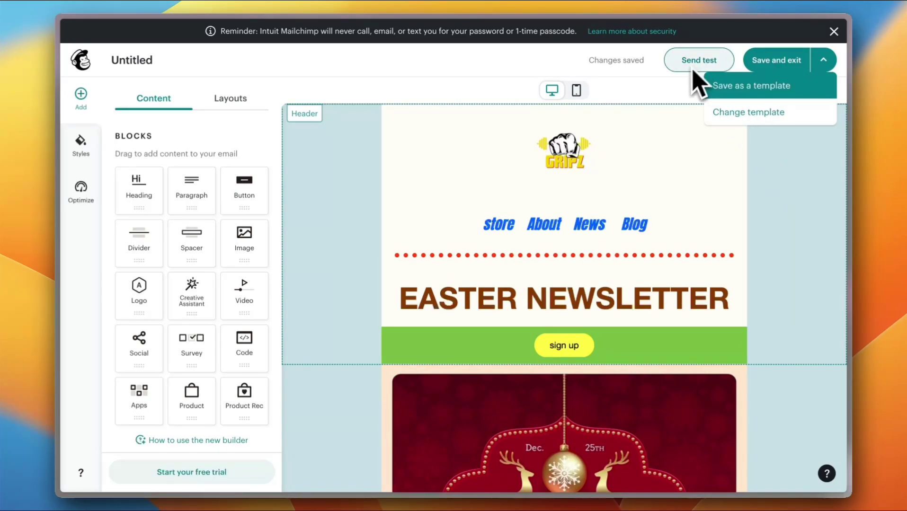
click(680, 90)
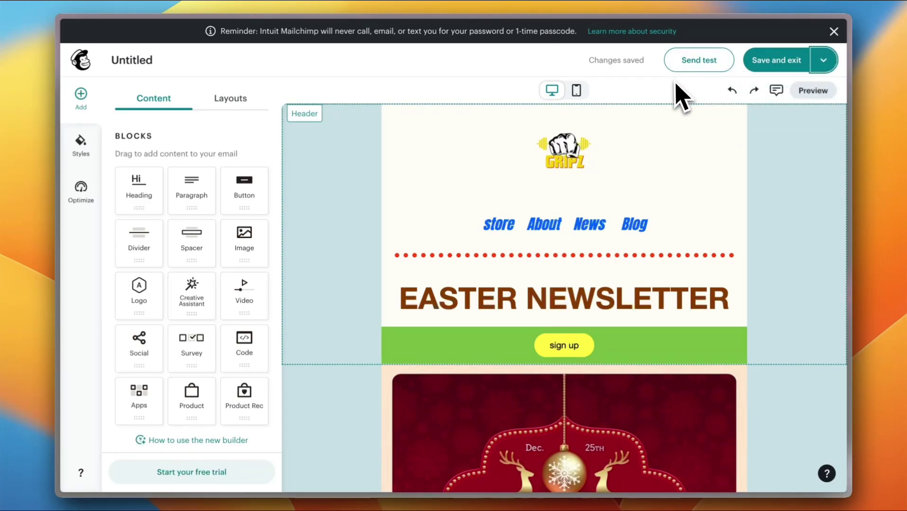
click(699, 66)
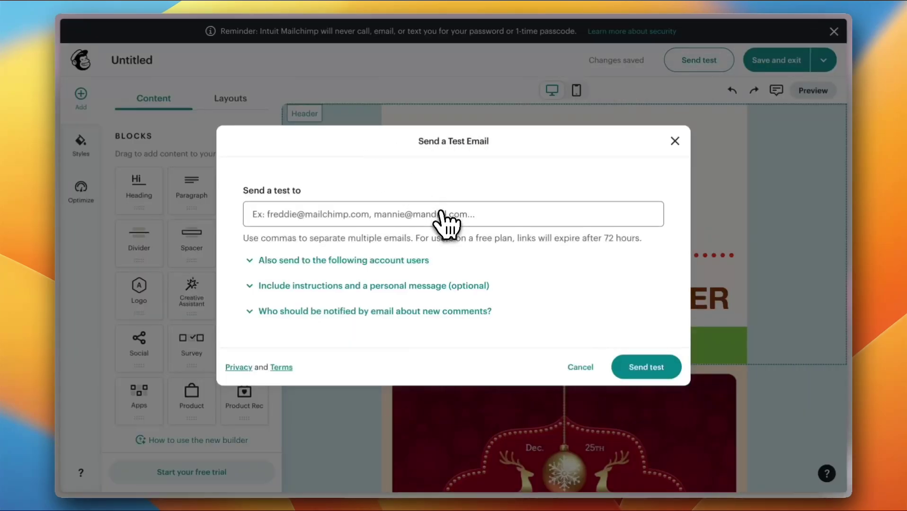
click(587, 369)
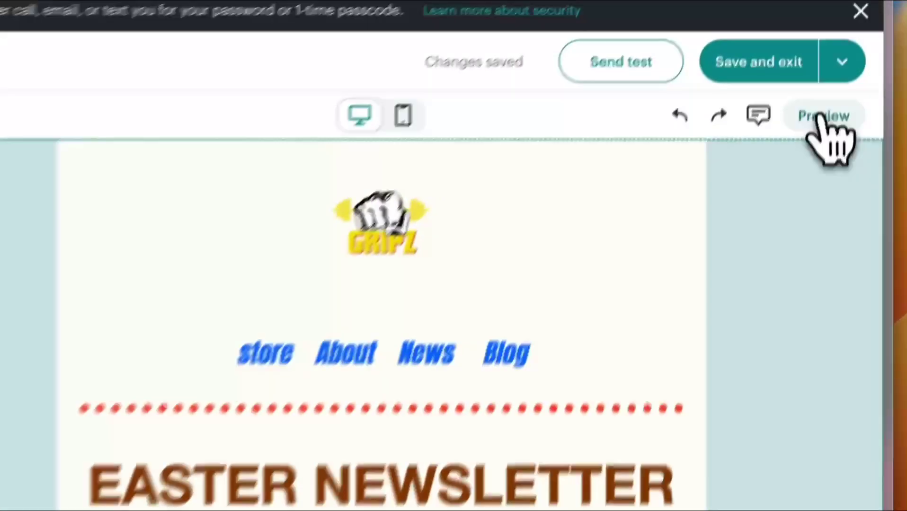
- Preview the email in desktop view, test the sign up button's link and close the preview
click(813, 91)
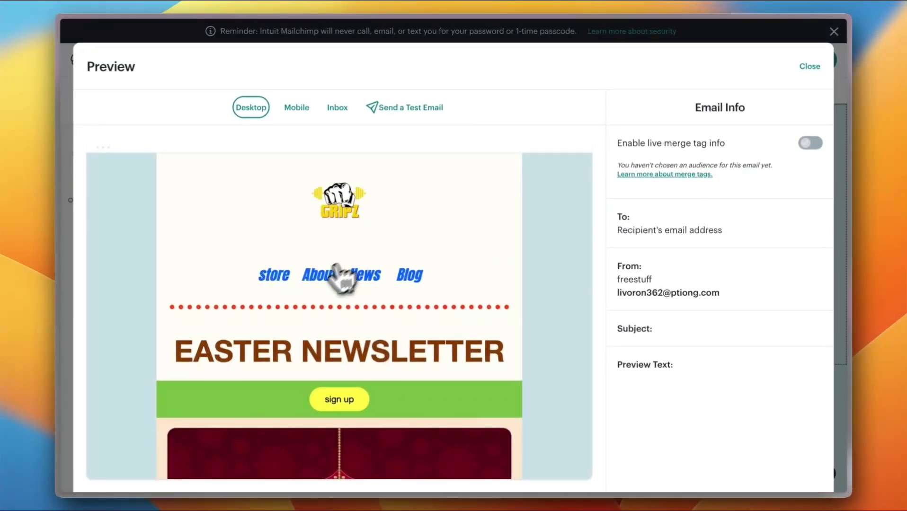
scroll(326, 292, down, 3)
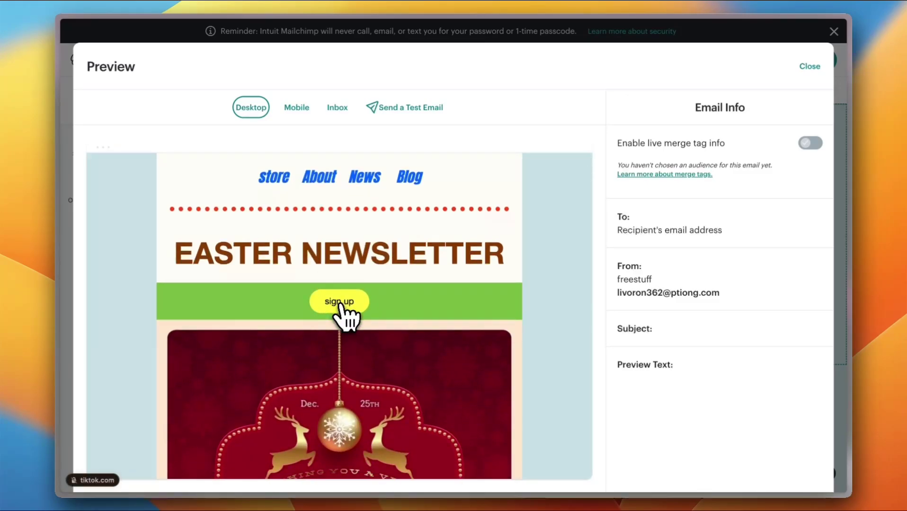
click(339, 303)
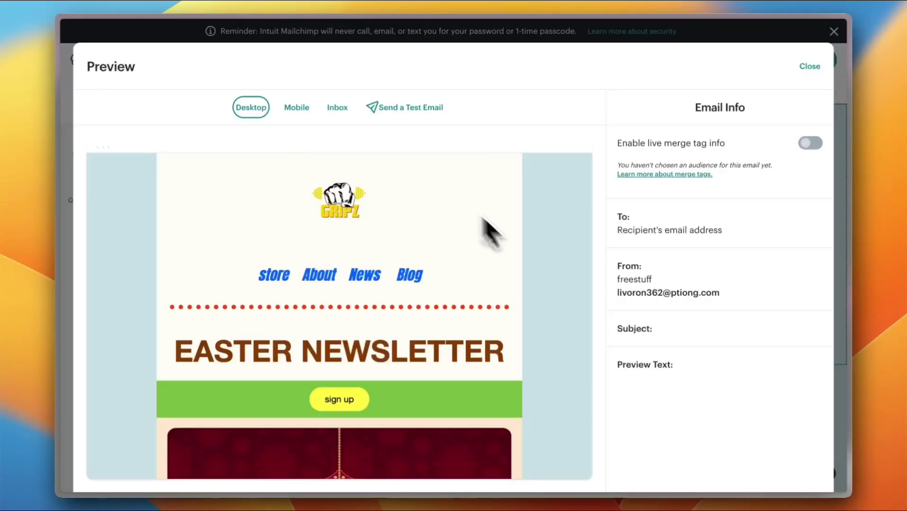
scroll(533, 259, down, 3)
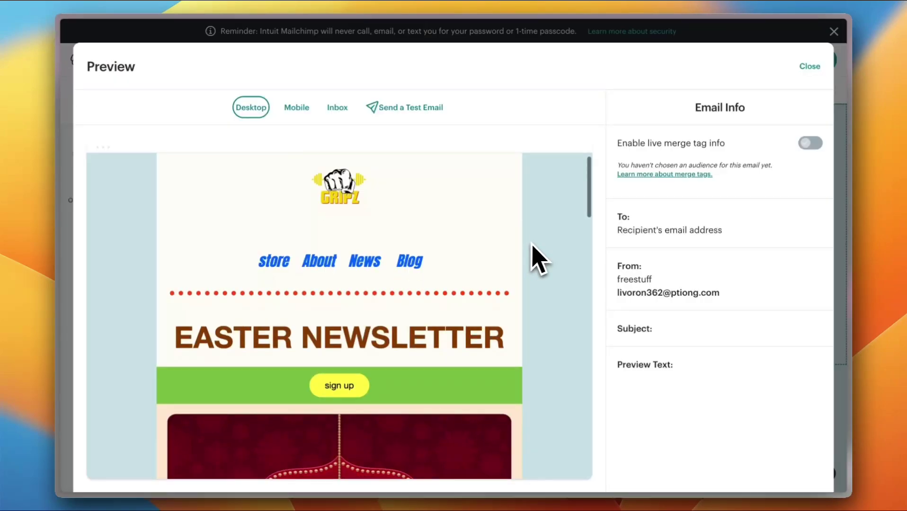
scroll(532, 259, up, 3)
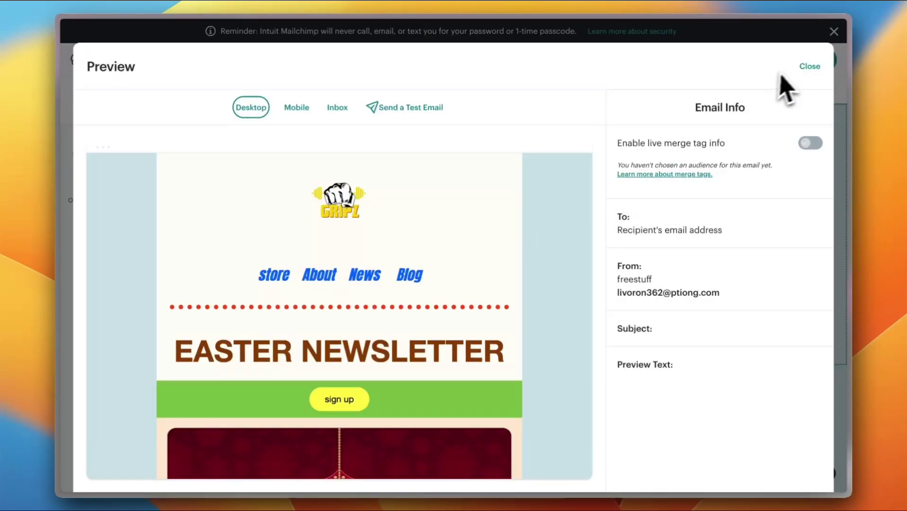
click(809, 67)
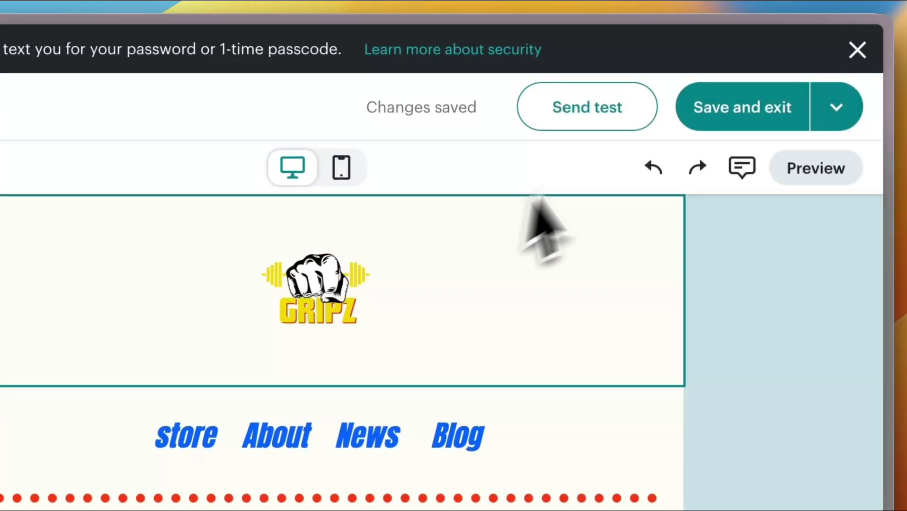
- Save and exit the email design and save "my newsletter" as the campaign's subject line
click(753, 121)
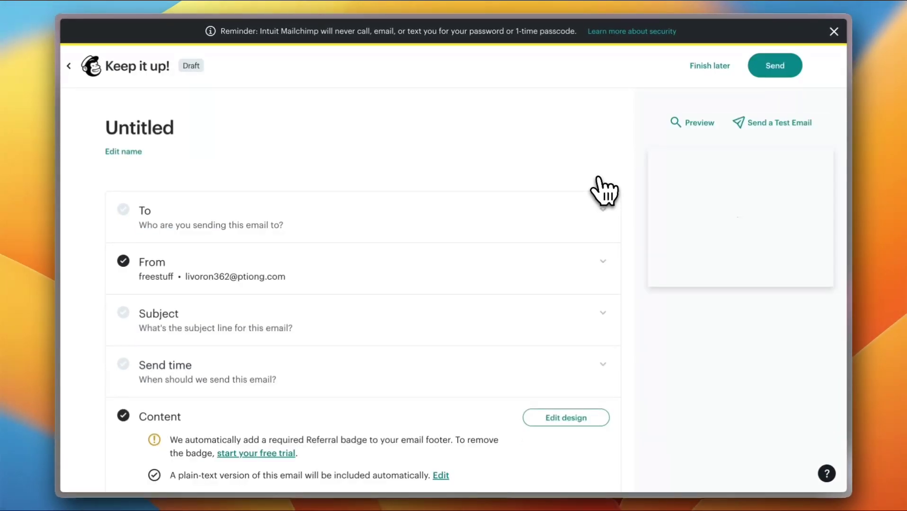
scroll(331, 232, down, 3)
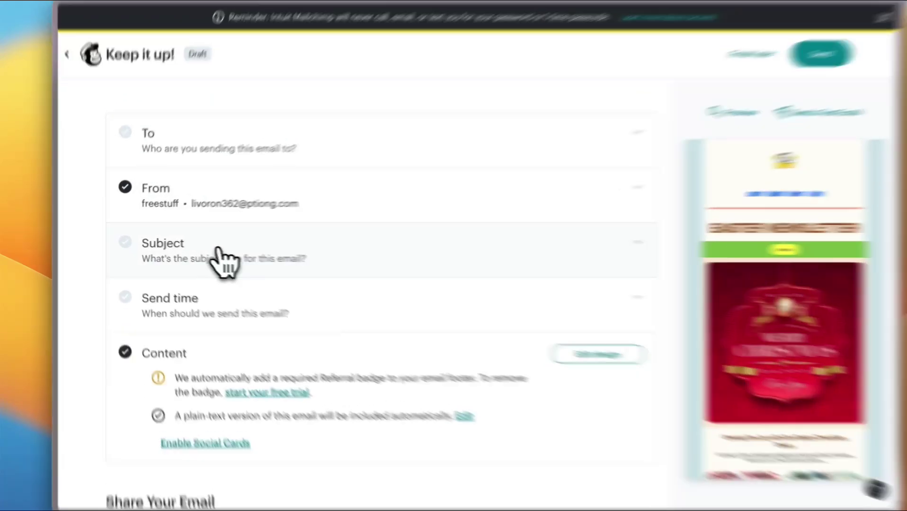
click(207, 248)
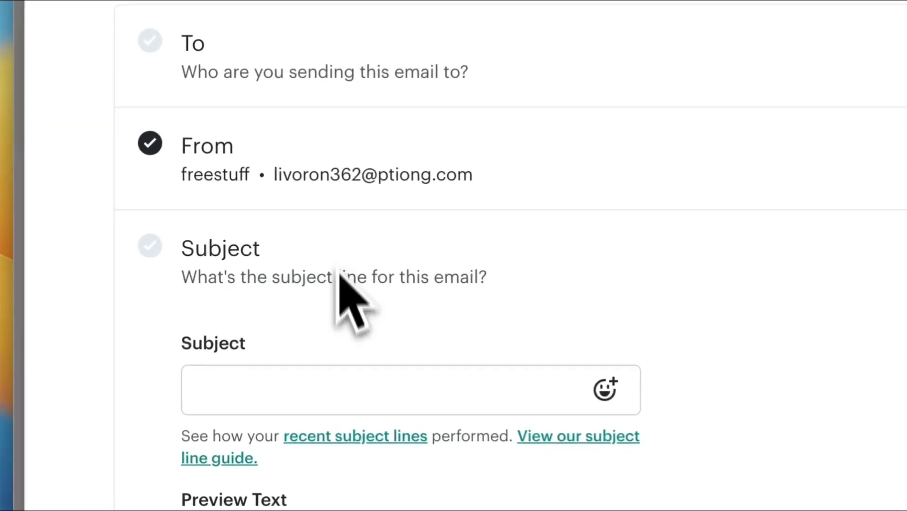
click(336, 386)
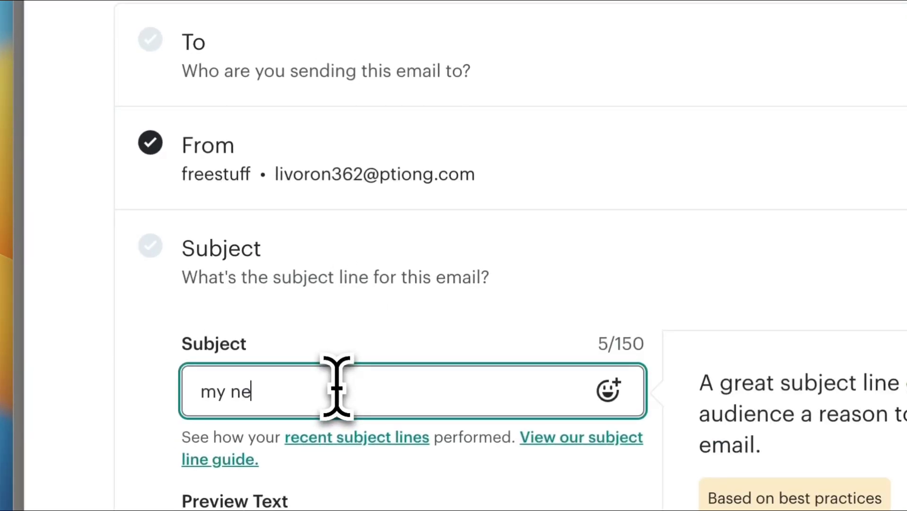
text(my newsletter)
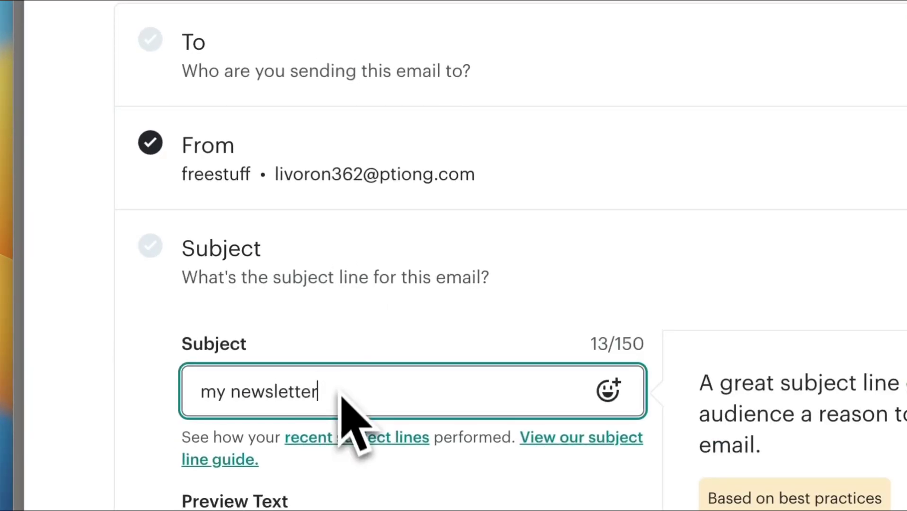
click(286, 482)
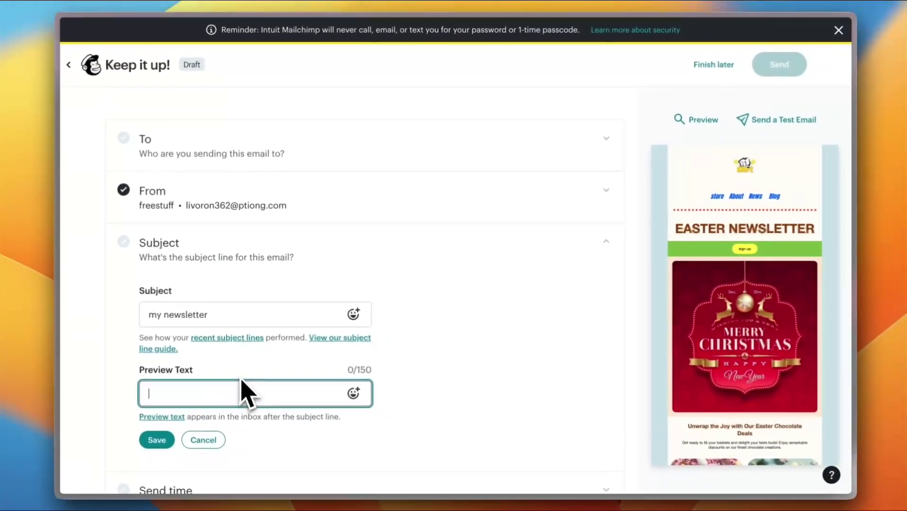
scroll(244, 391, down, 5)
click(273, 324)
click(157, 440)
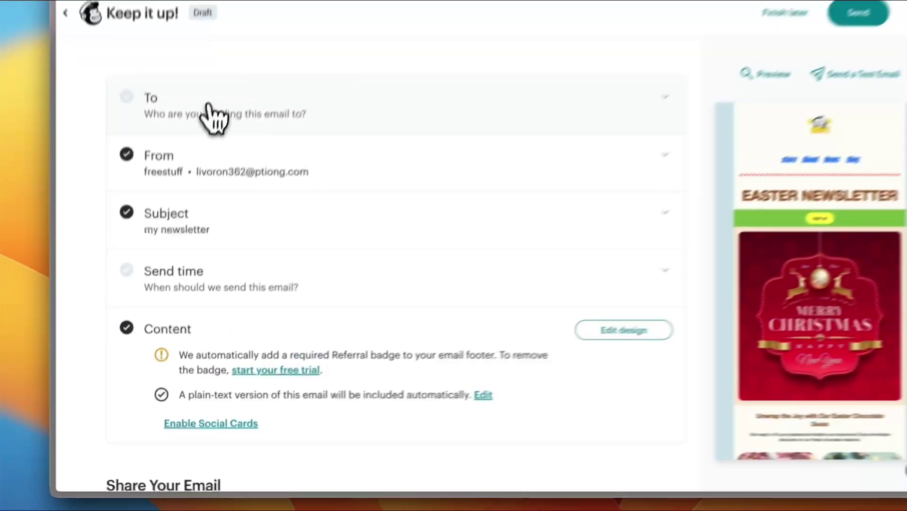
- Open the campaign's recipient settings and review the contact import option and the remaining campaign sections
click(209, 106)
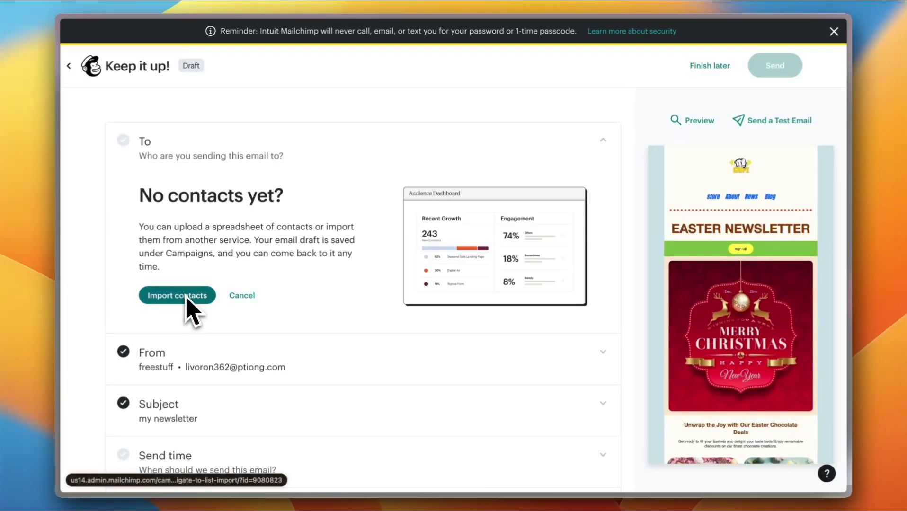
scroll(245, 237, down, 2)
scroll(245, 237, down, 5)
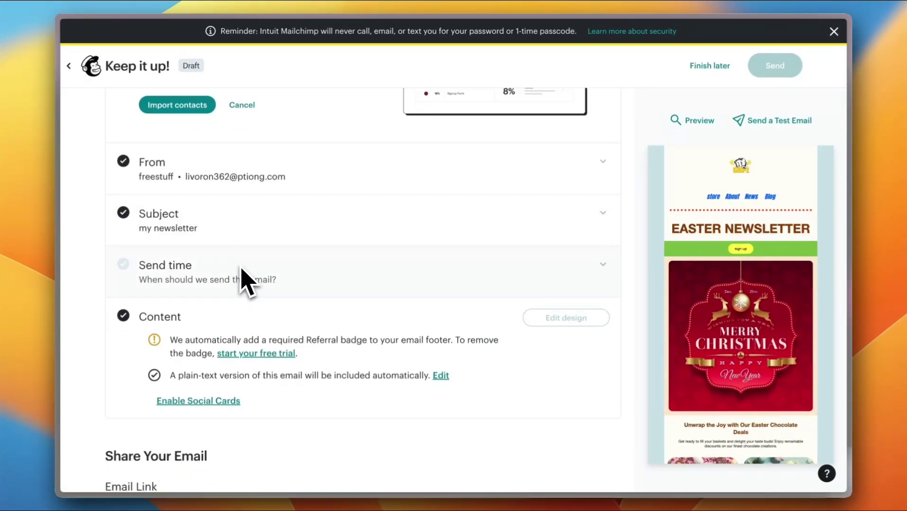
scroll(244, 277, down, 7)
scroll(341, 279, up, 15)
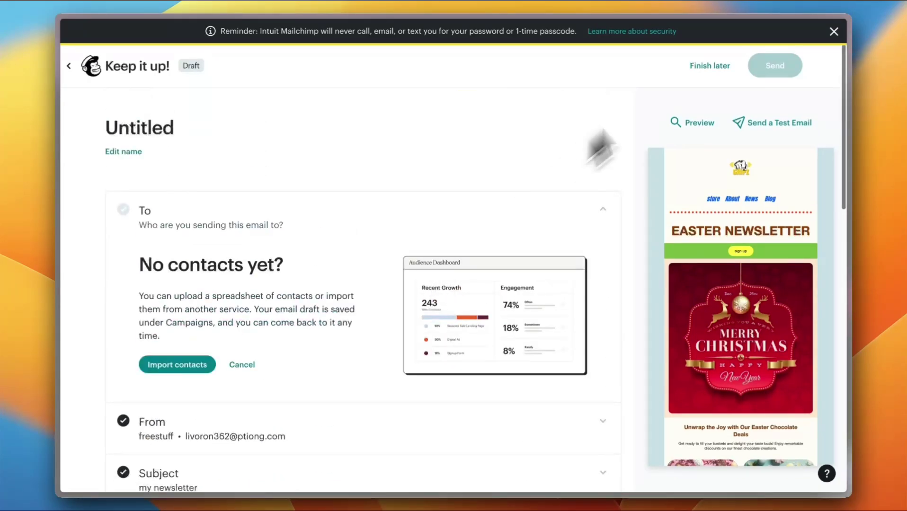